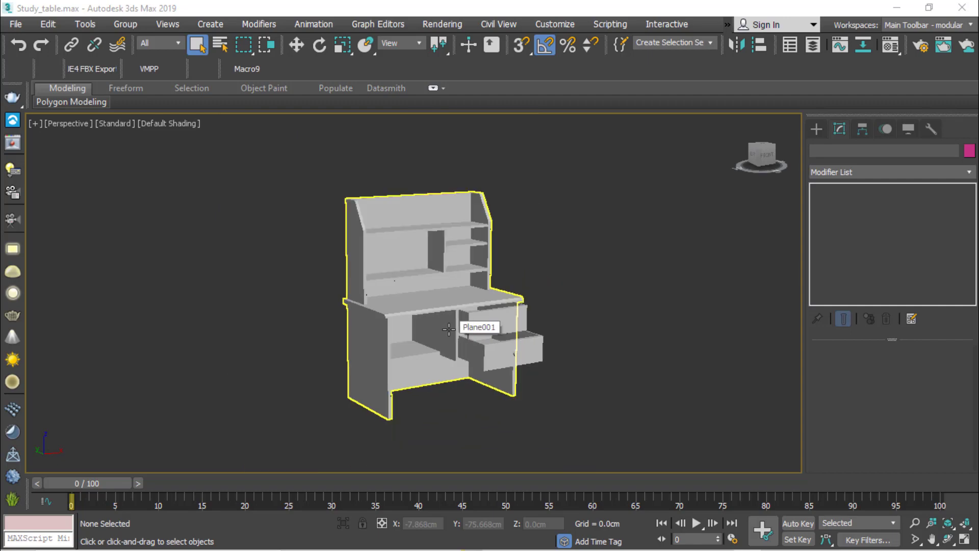
scroll(422, 367, up, 8)
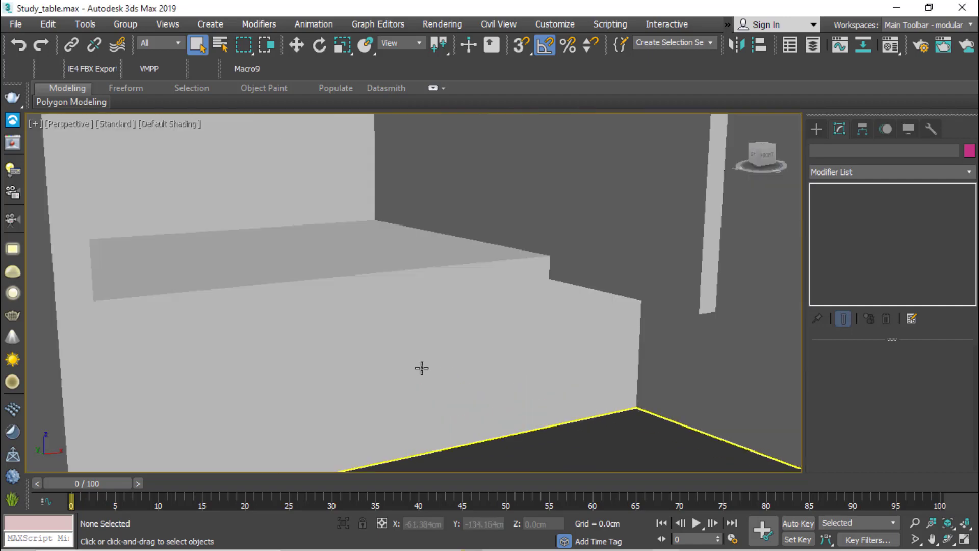
scroll(421, 367, down, 8)
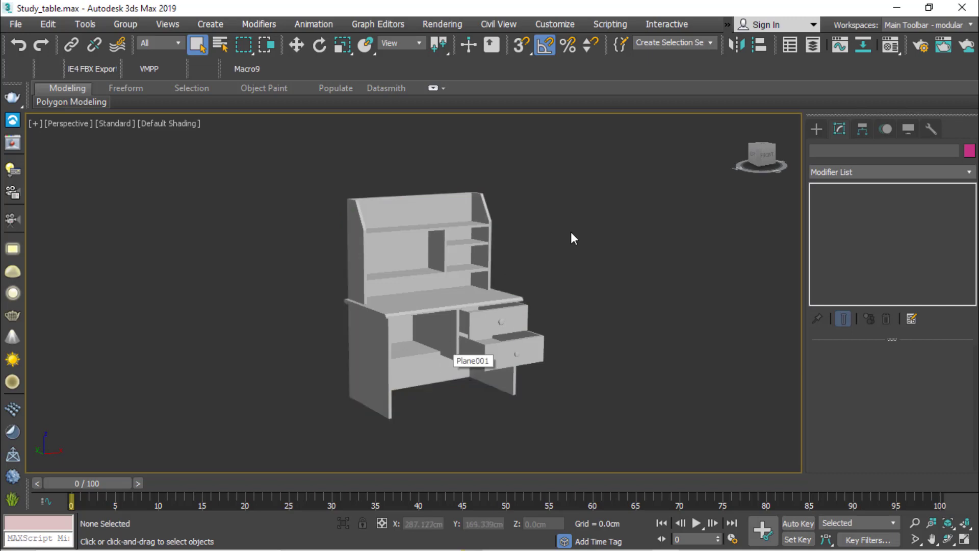
scroll(498, 268, down, 2)
scroll(498, 269, up, 5)
scroll(544, 269, down, 6)
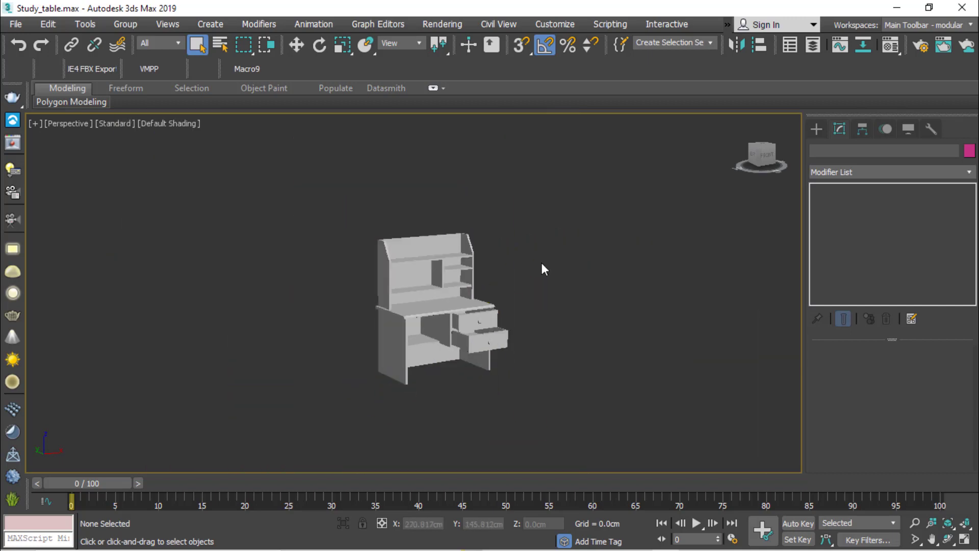
Open the render setup and choose V-Ray 5, update 2.1 as the production renderer.
click(437, 24)
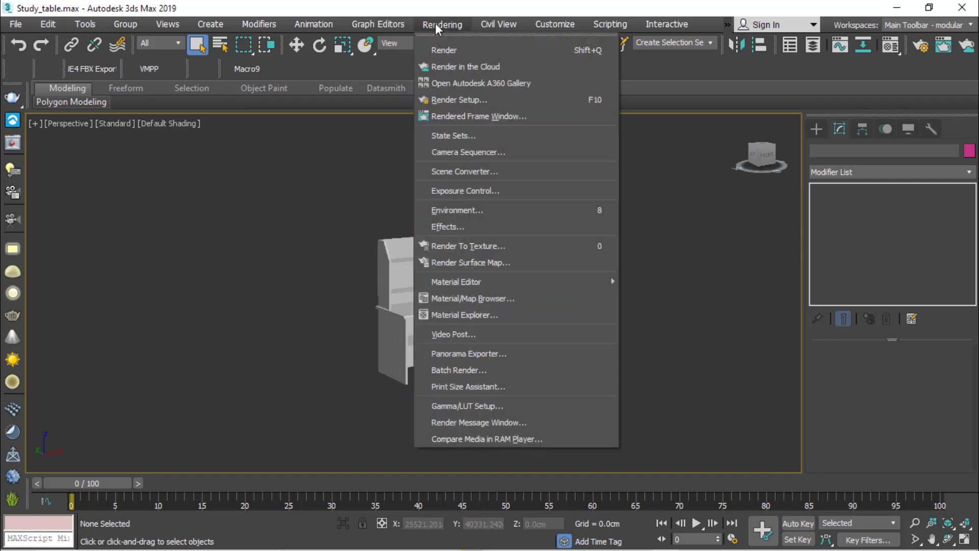
click(456, 103)
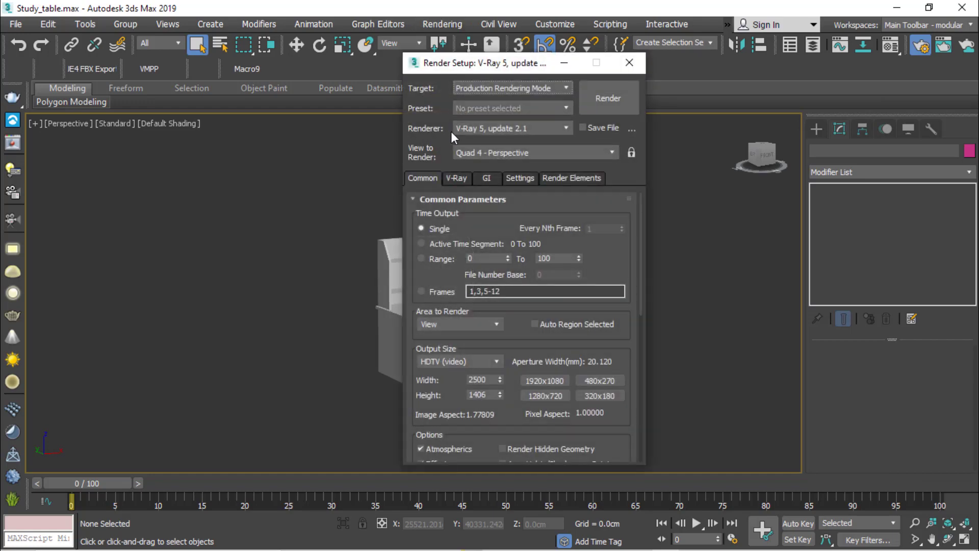
click(469, 131)
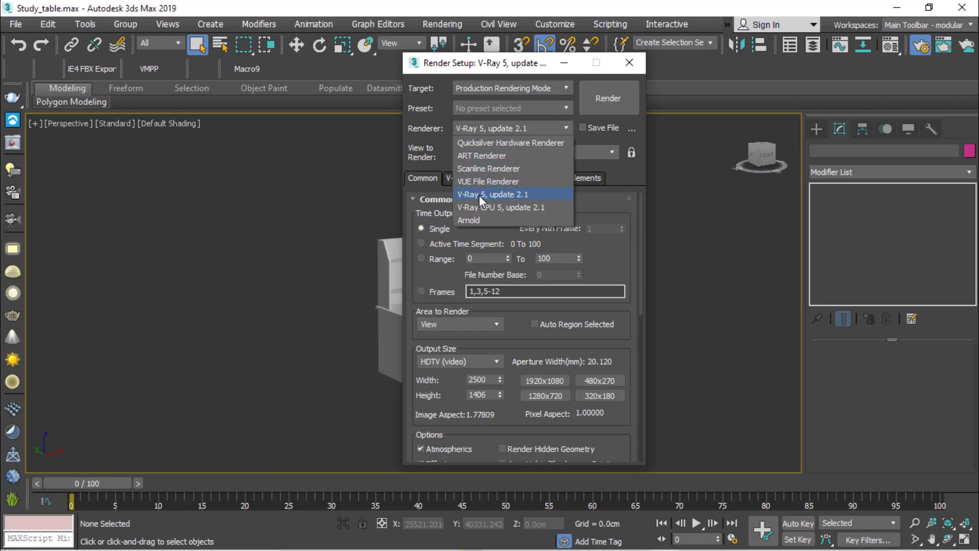
click(479, 194)
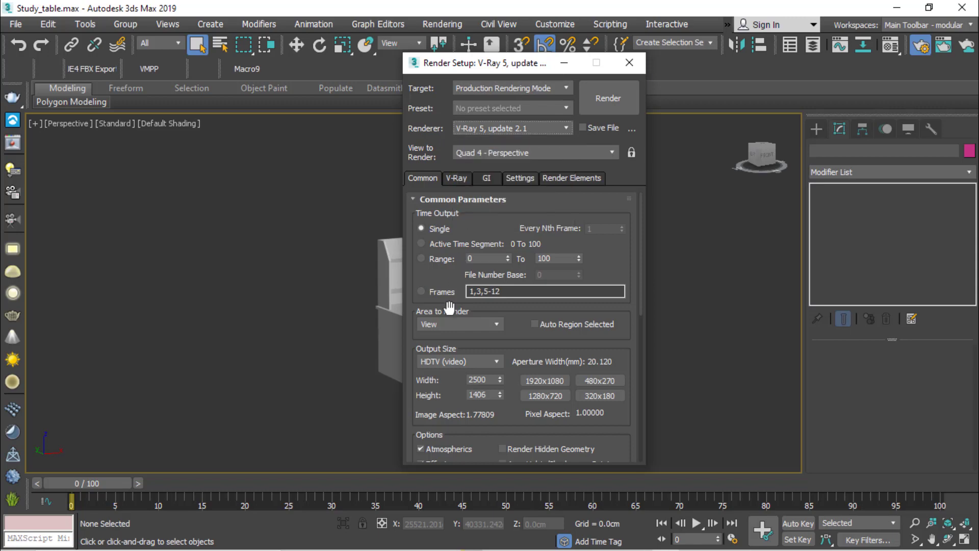
Set the render output size to the HDTV (video) preset with a width of 2500, and close the render setup.
click(492, 362)
click(469, 458)
click(483, 362)
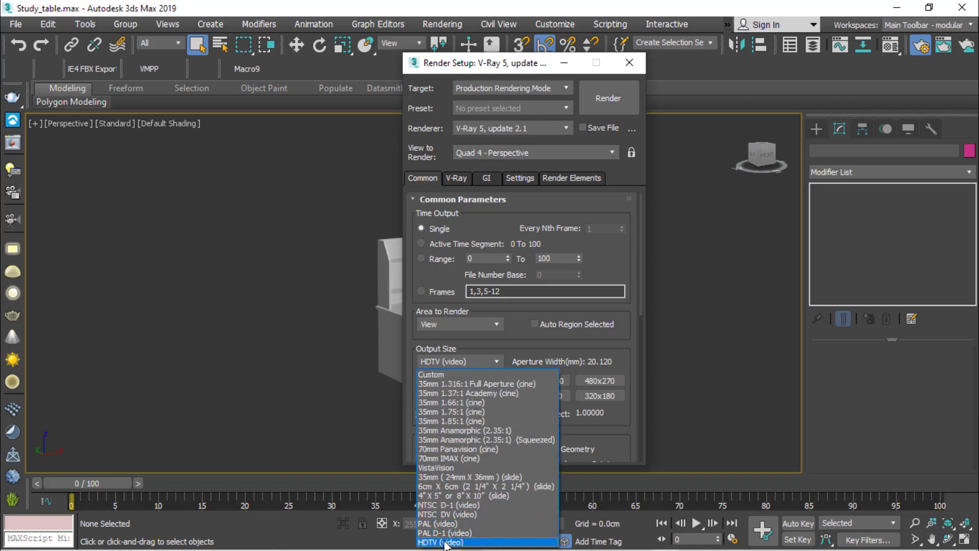
click(442, 528)
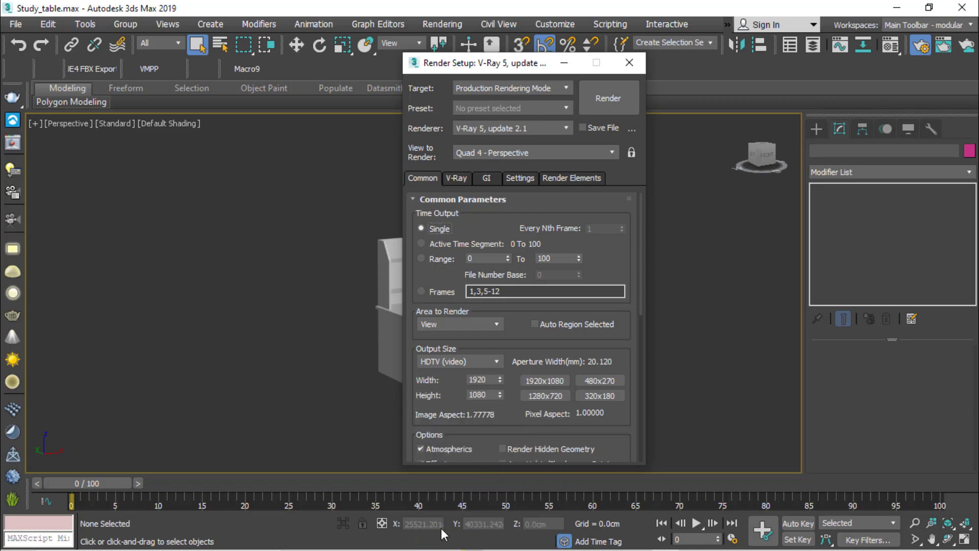
double_click(488, 382)
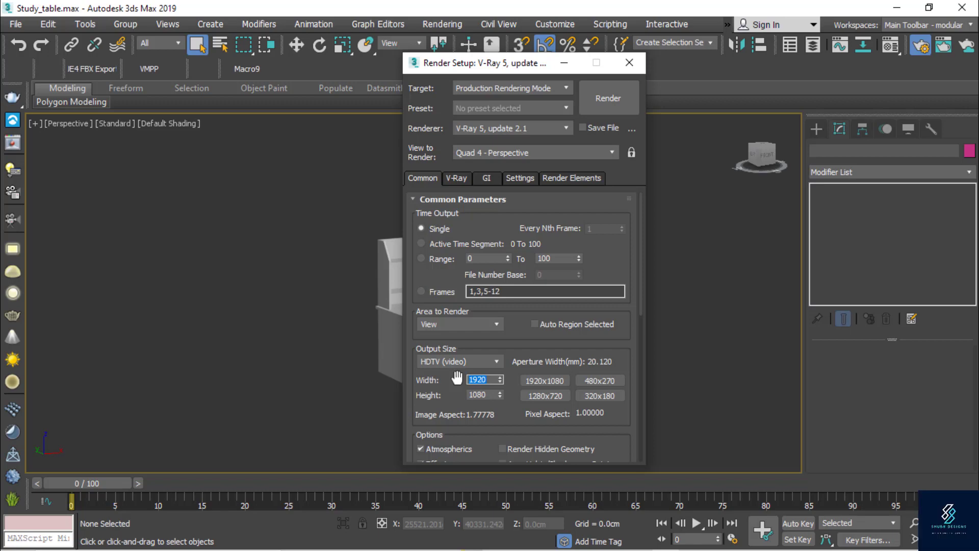
text(2500)
click(629, 62)
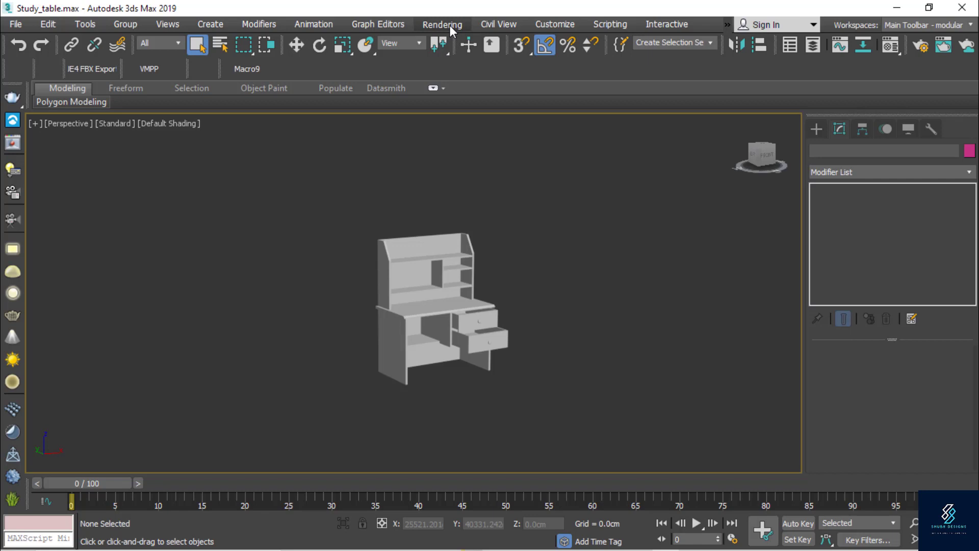
Open the environment settings and set the background color to a near-white grey without any hue.
click(450, 25)
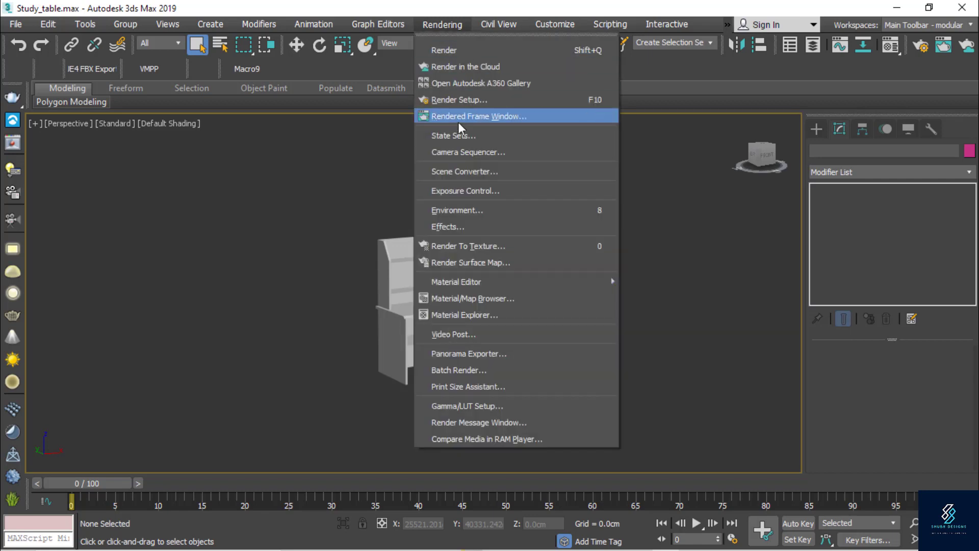
click(468, 210)
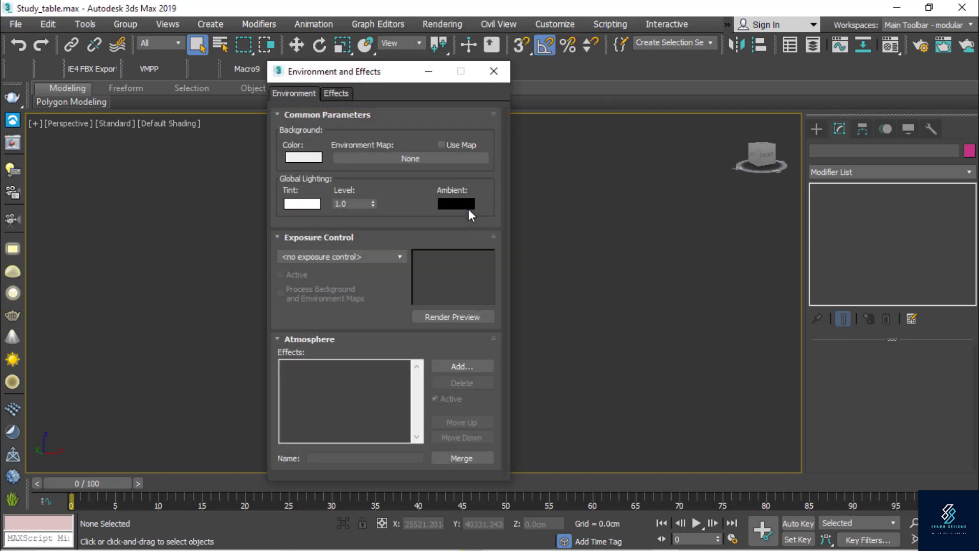
click(305, 155)
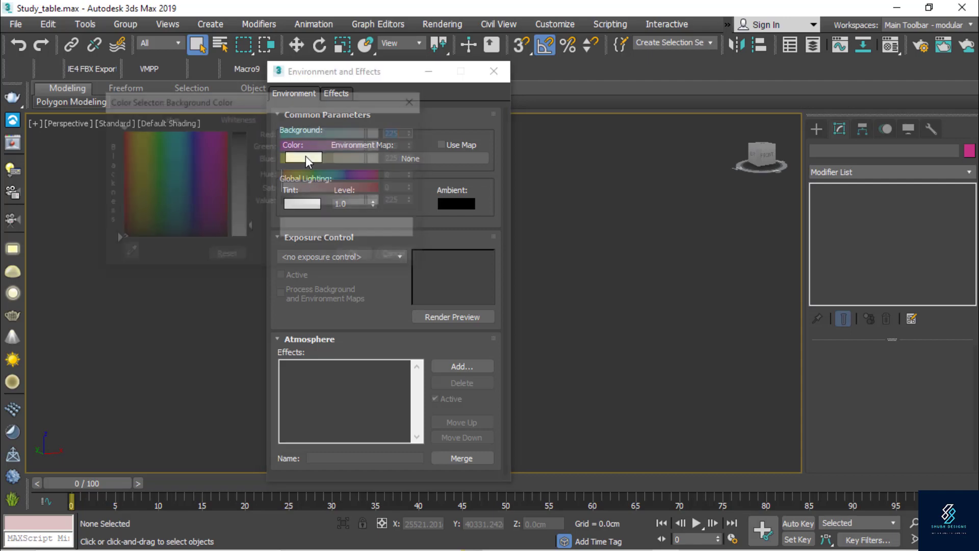
click(238, 228)
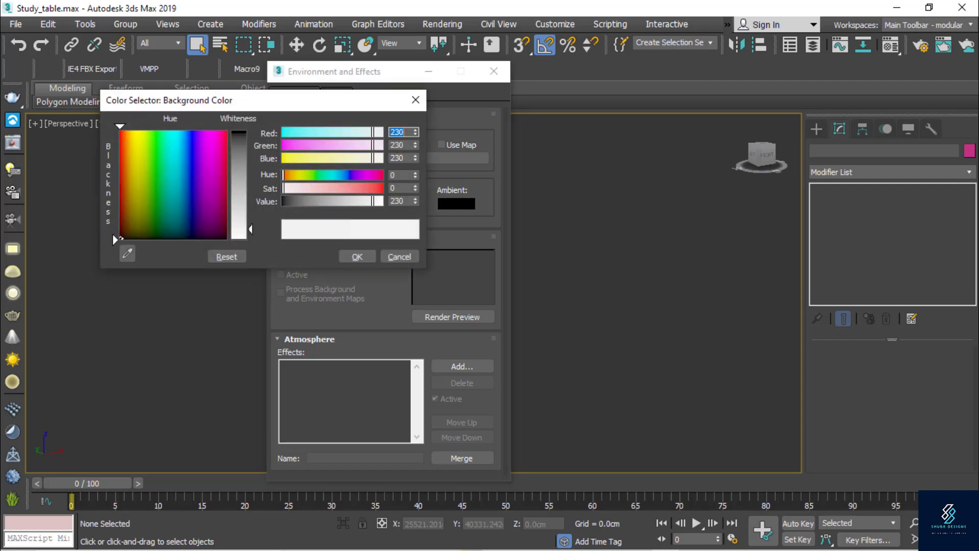
click(237, 232)
click(349, 258)
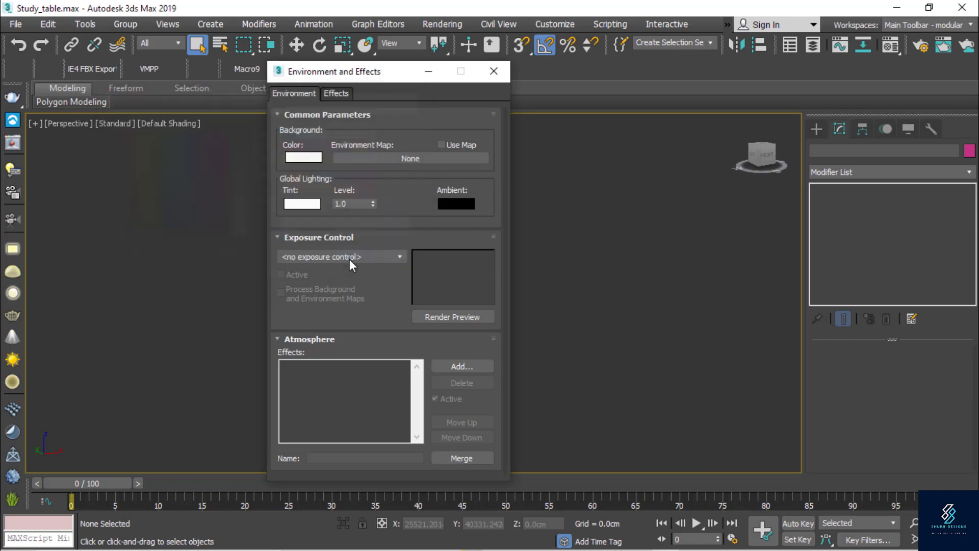
Set the environment's exposure control to <no exposure control> and close the environment settings.
click(306, 255)
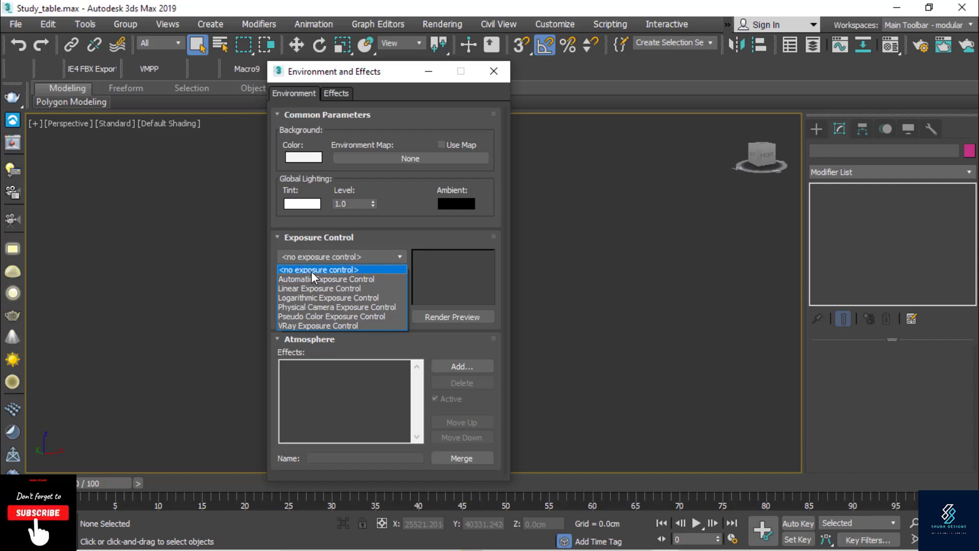
click(311, 271)
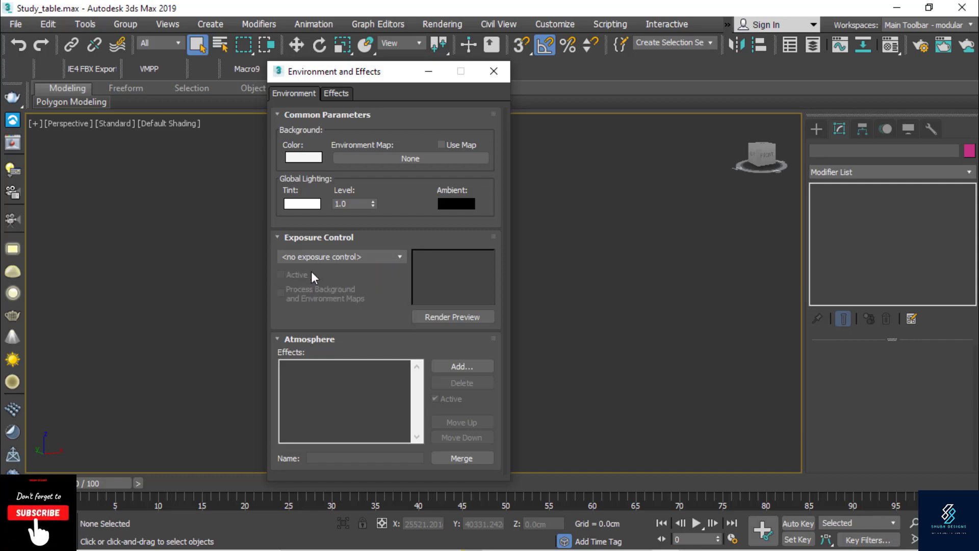
click(489, 76)
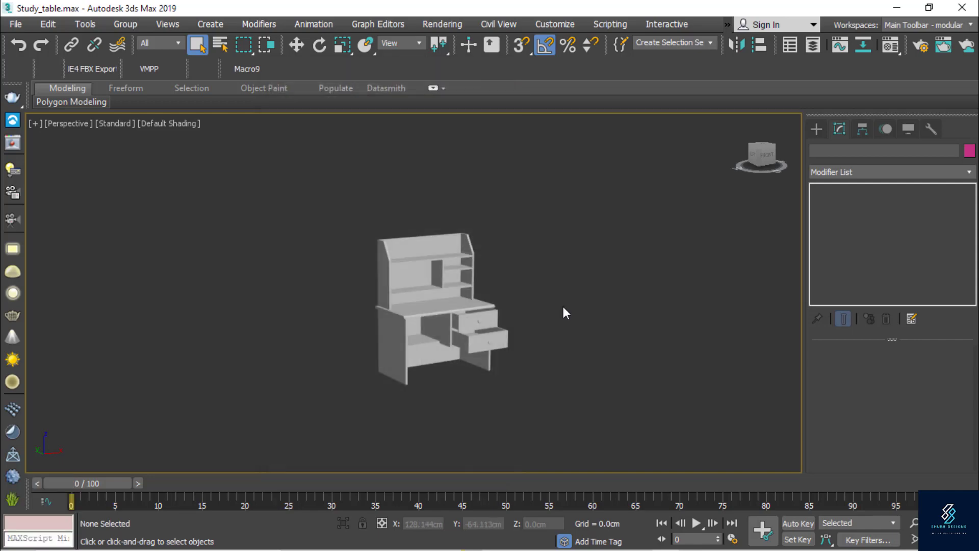
scroll(445, 339, down, 2)
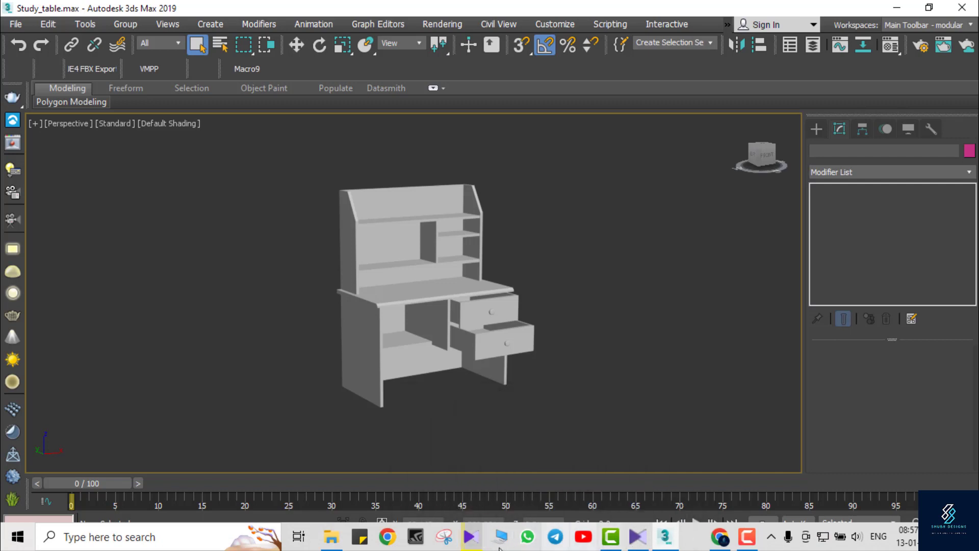
Switch to Google Chrome, browse the wood texture image results for suitable table textures, and return to 3ds Max.
click(387, 537)
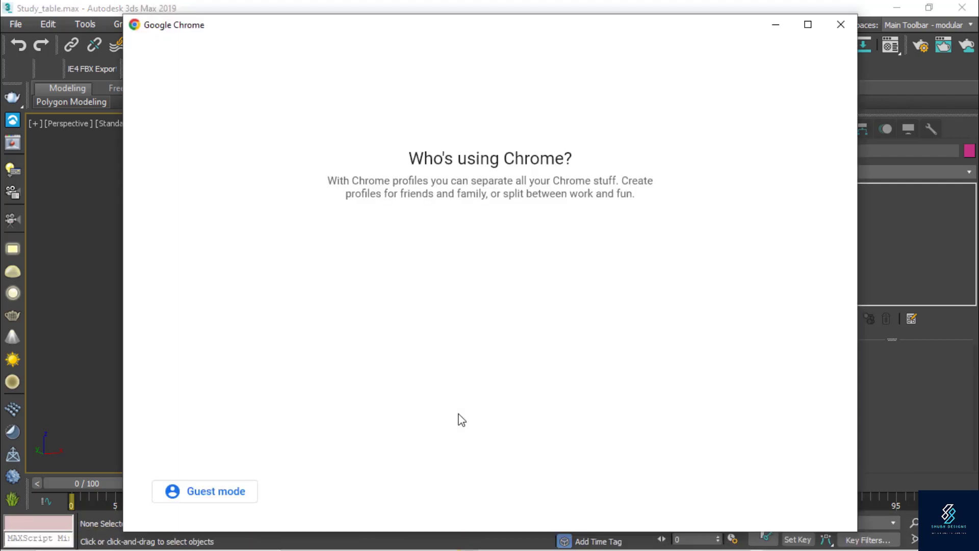
click(661, 240)
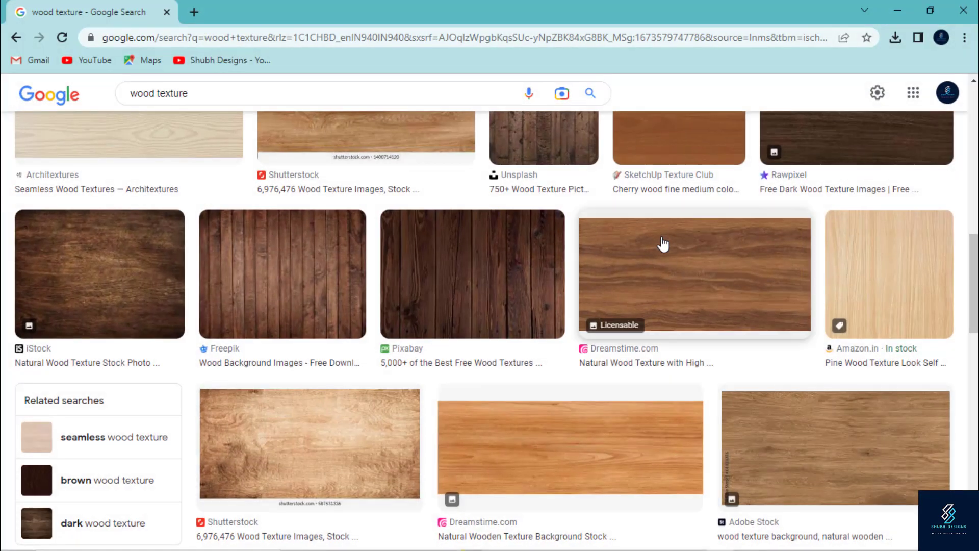
scroll(616, 245, up, 10)
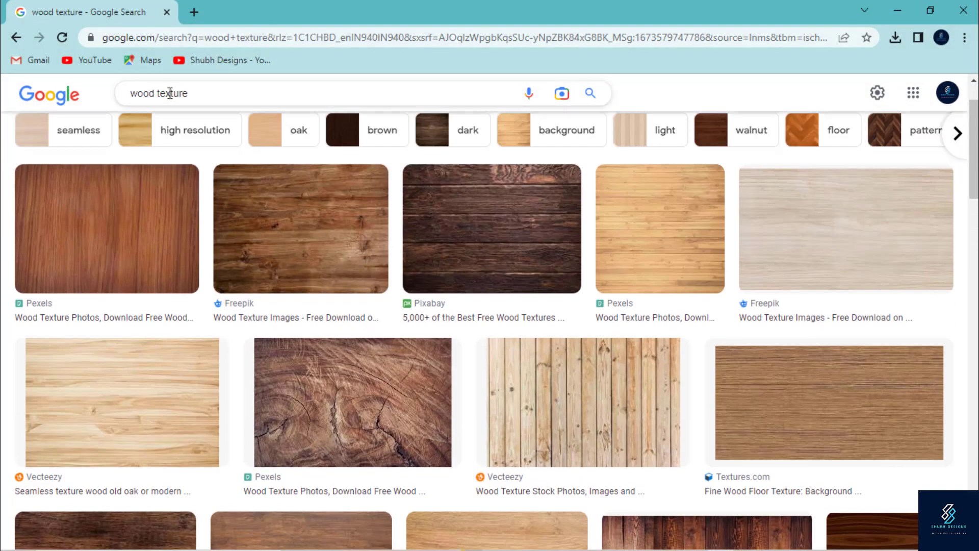
scroll(356, 317, down, 10)
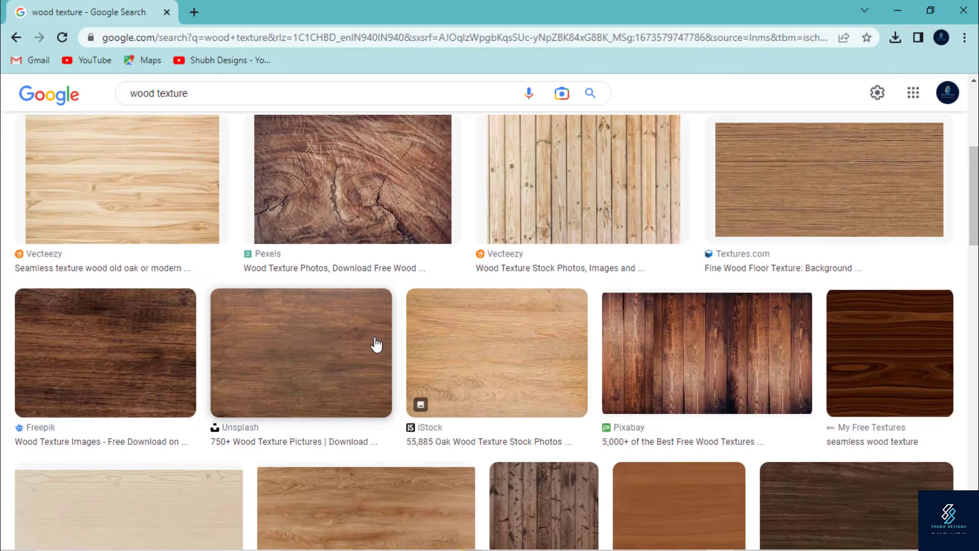
scroll(377, 353, down, 5)
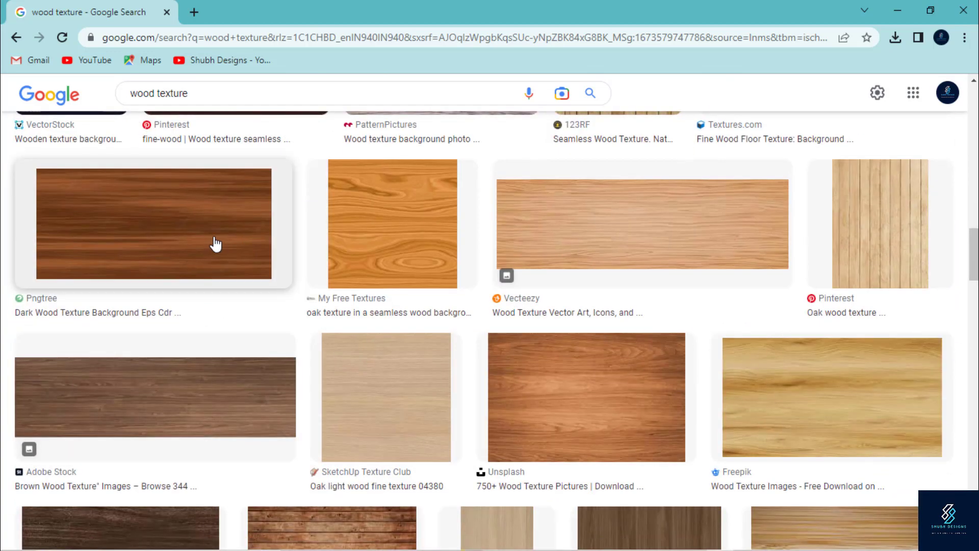
scroll(215, 243, up, 10)
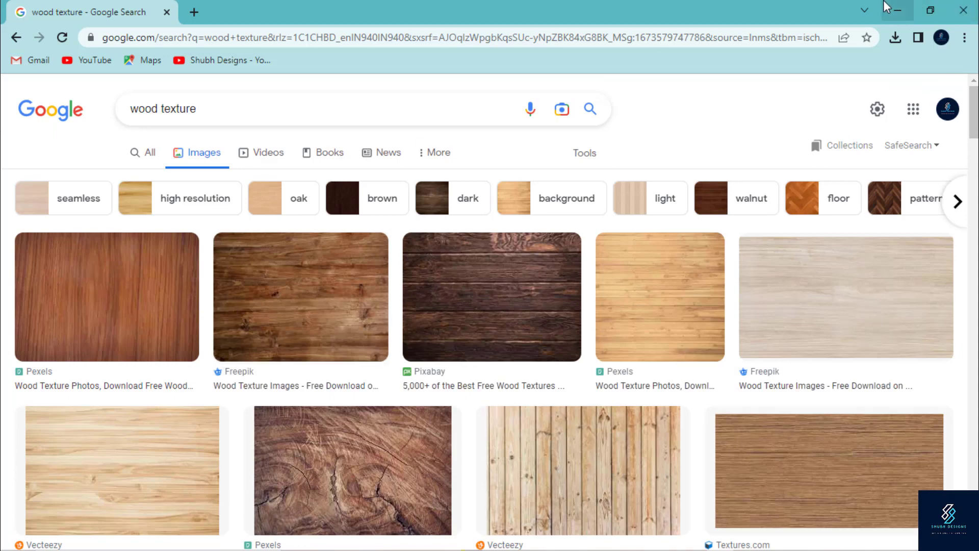
click(898, 9)
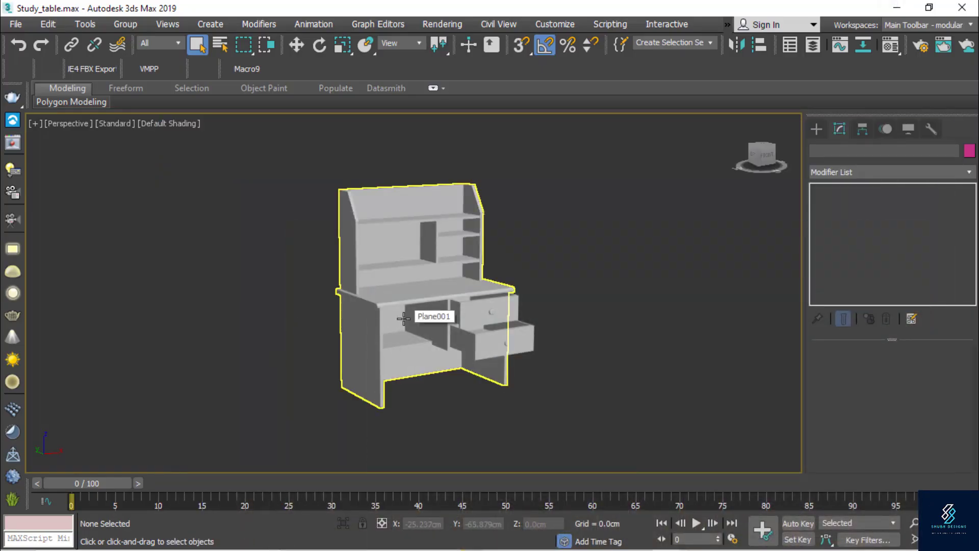
Open the Compact Material Editor.
click(890, 47)
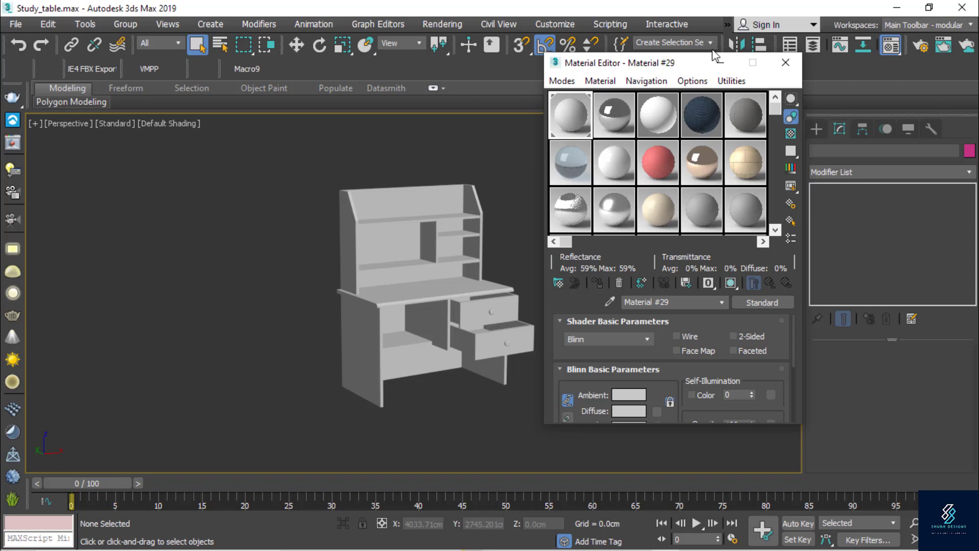
click(892, 49)
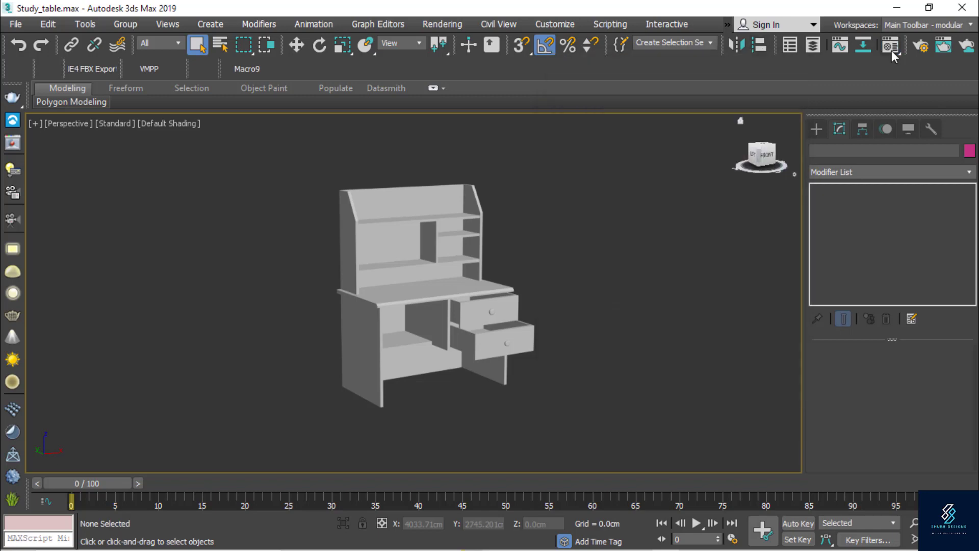
click(448, 23)
mouse_move(506, 279)
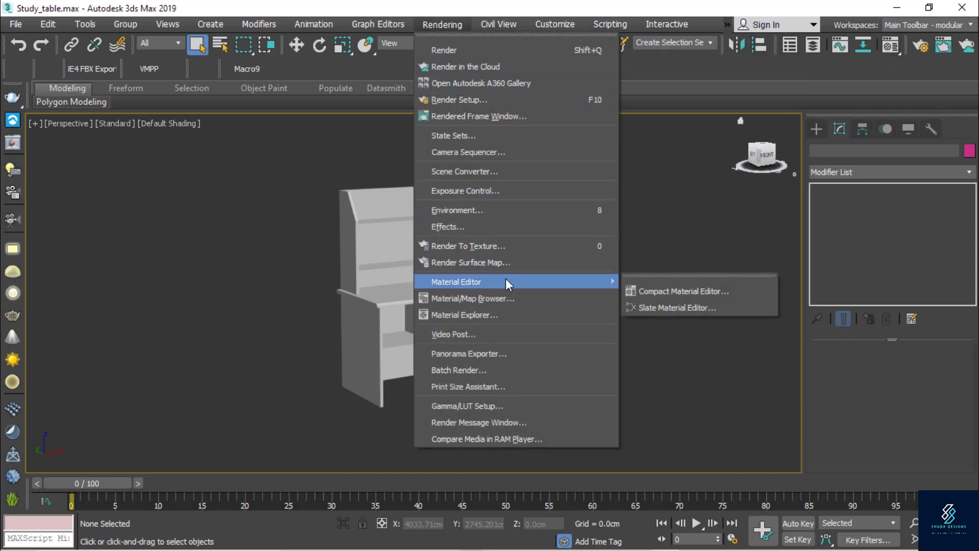
click(657, 293)
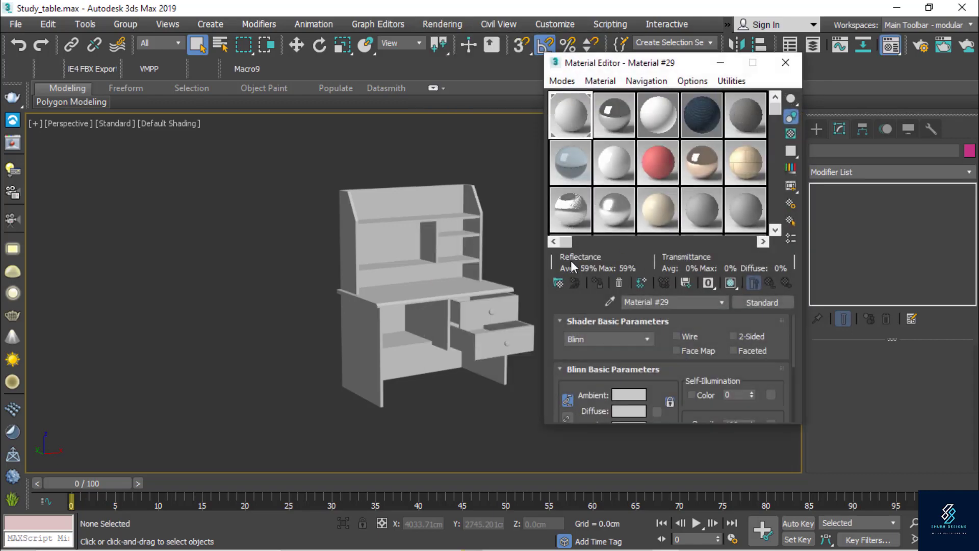
Replace the material in the first sample slot with a VRayMtl and close the material/map browser.
click(561, 280)
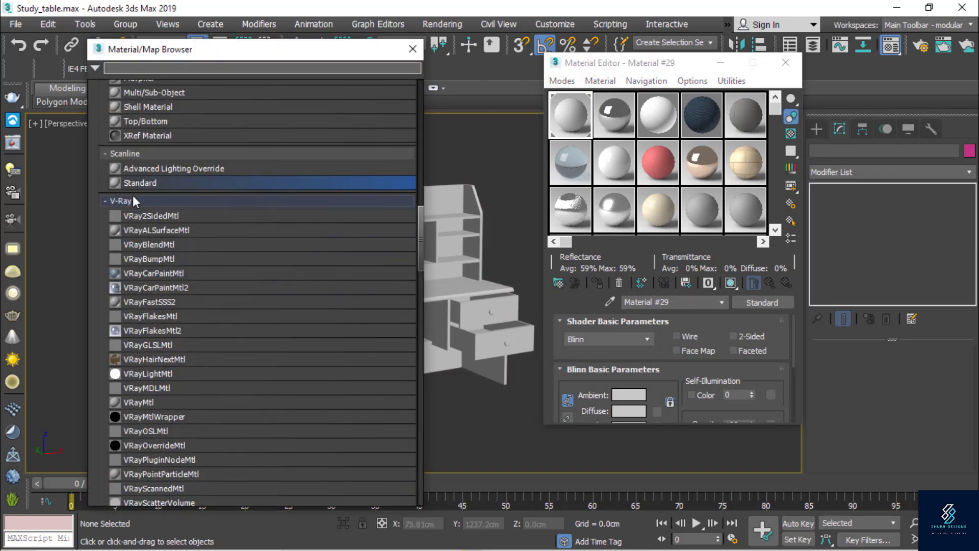
double_click(145, 403)
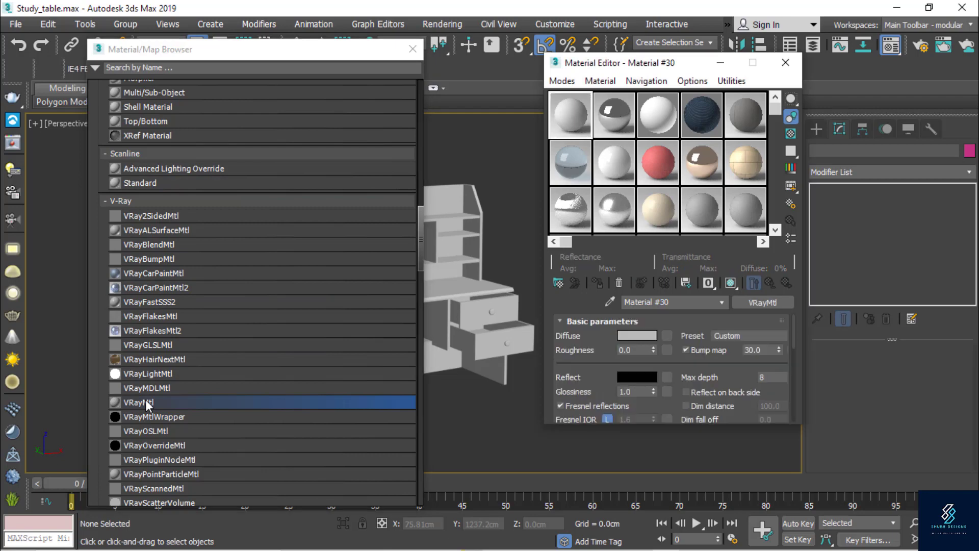
click(412, 51)
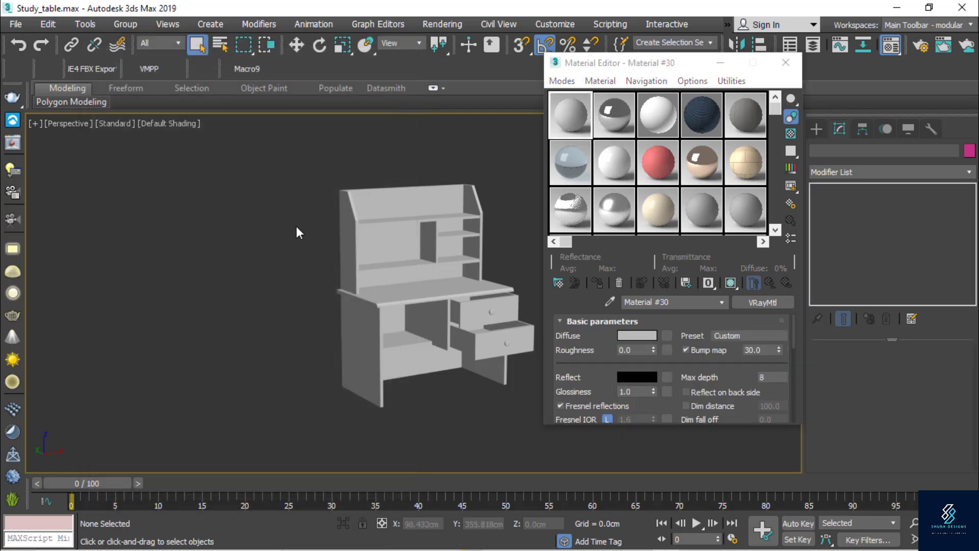
Assign the new VRayMtl to all parts of the study table, enable its viewport display, and close the Material Editor.
scroll(296, 225, down, 3)
drag(470, 153, 259, 415)
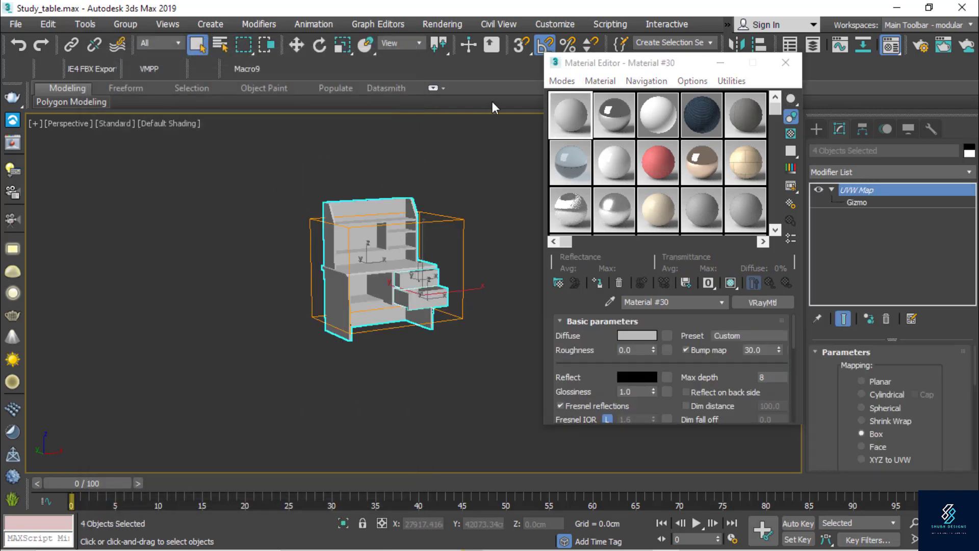
click(600, 285)
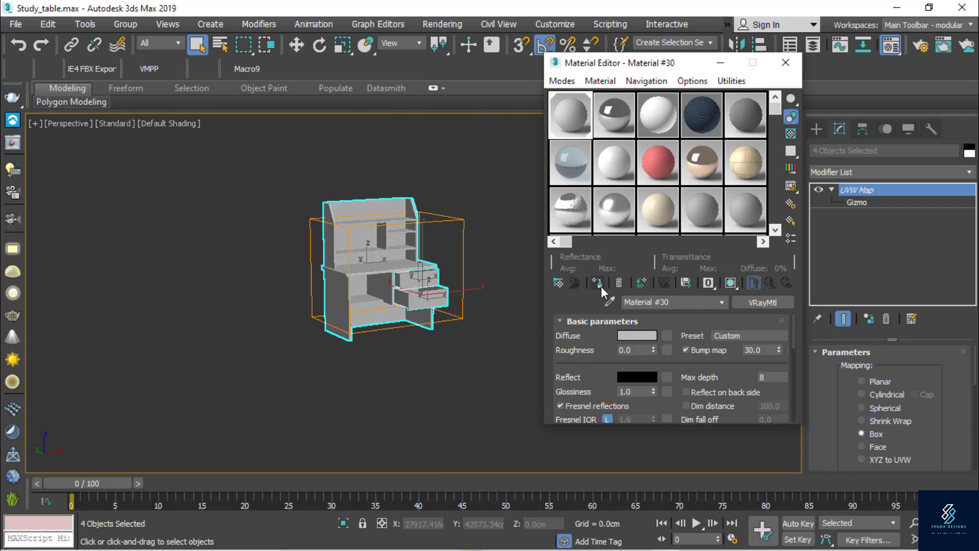
key(z)
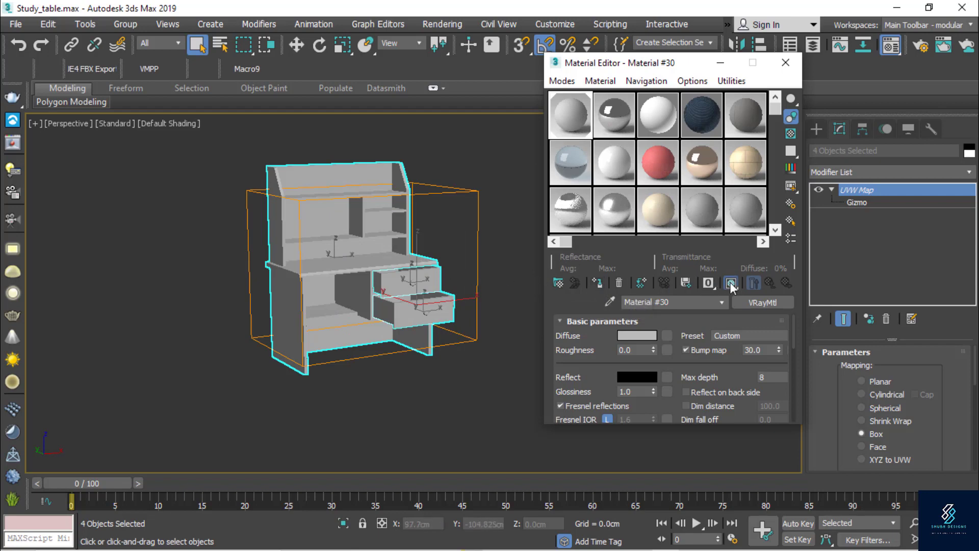
click(534, 246)
click(785, 62)
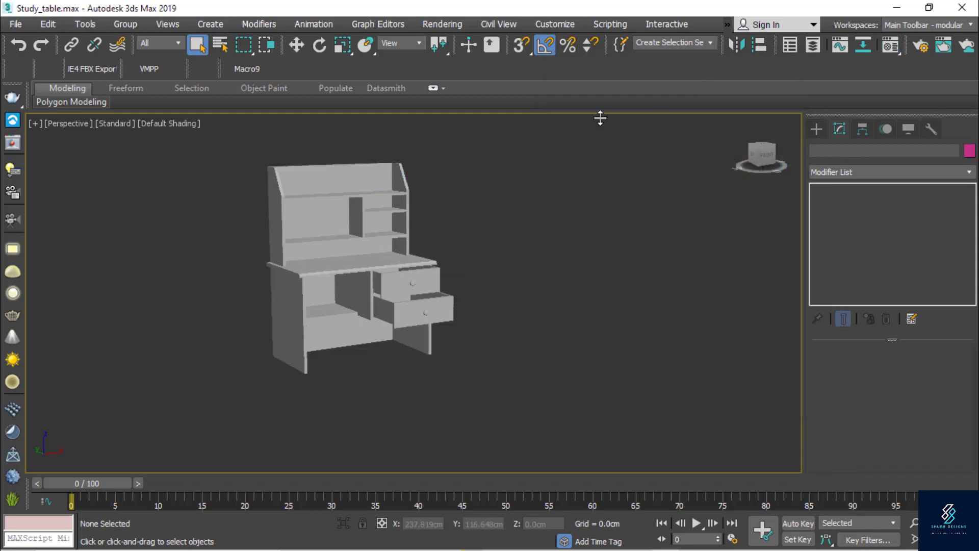
scroll(333, 284, up, 5)
scroll(332, 283, down, 4)
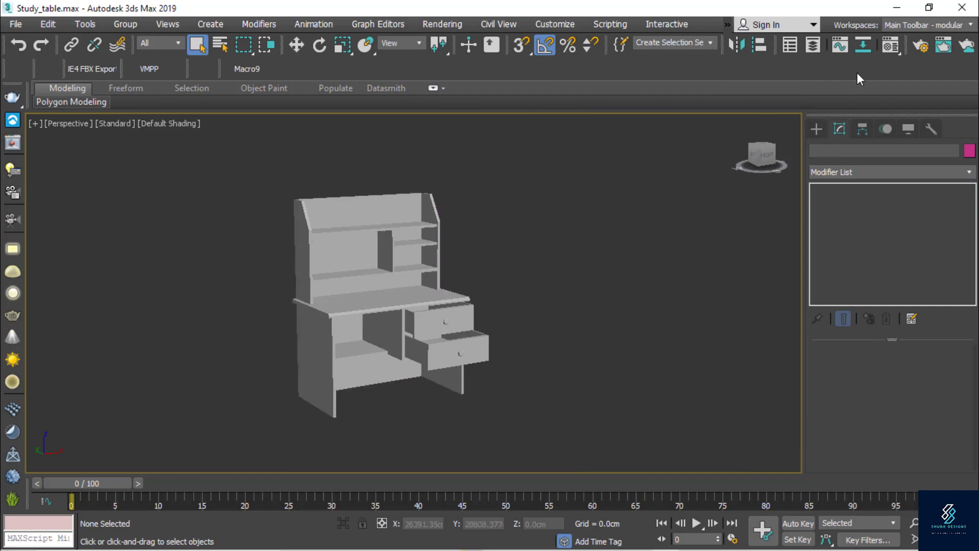
click(888, 47)
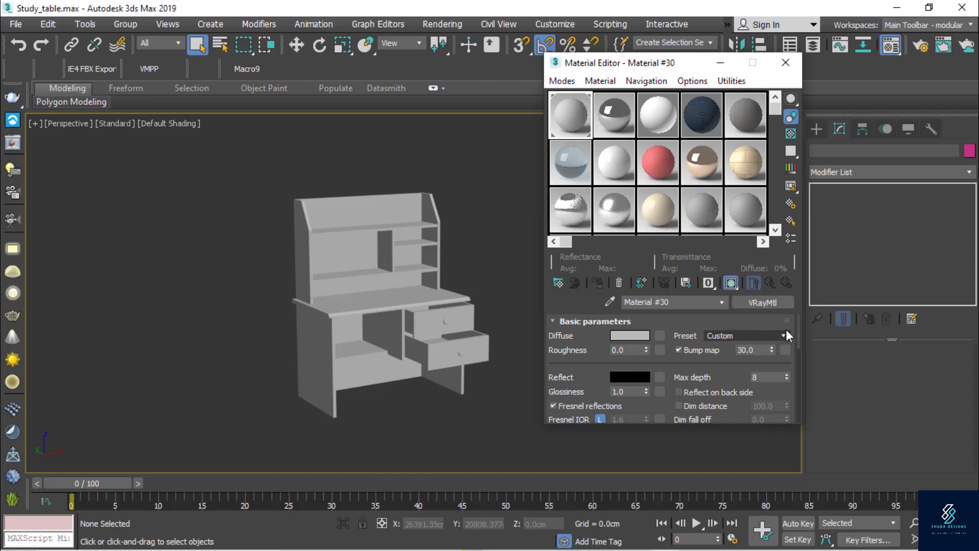
drag(798, 329, 797, 405)
click(578, 415)
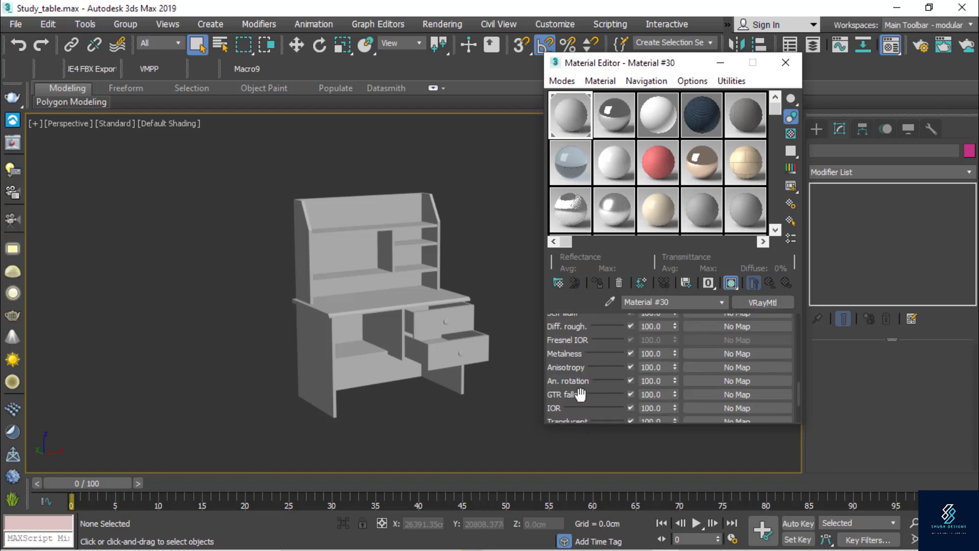
scroll(591, 388, down, 3)
scroll(591, 389, up, 3)
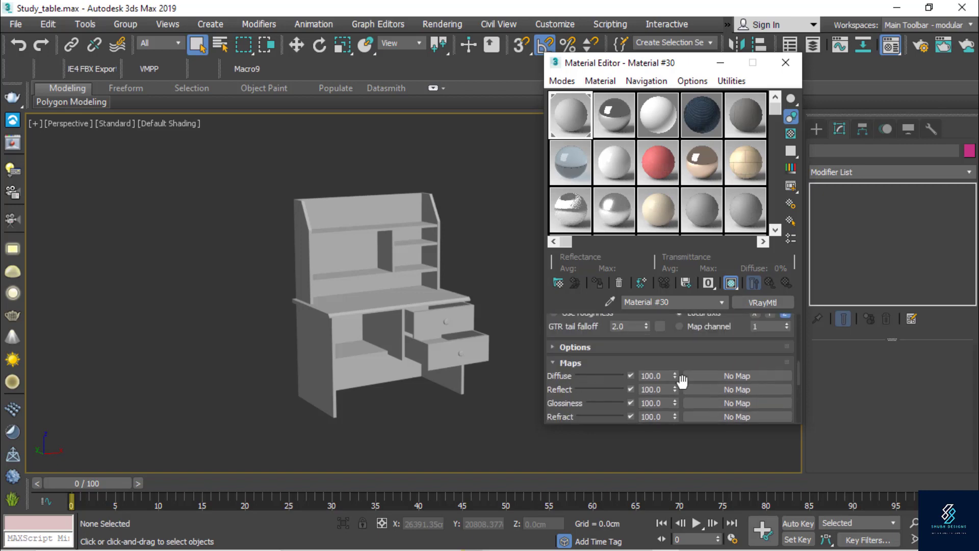
click(730, 373)
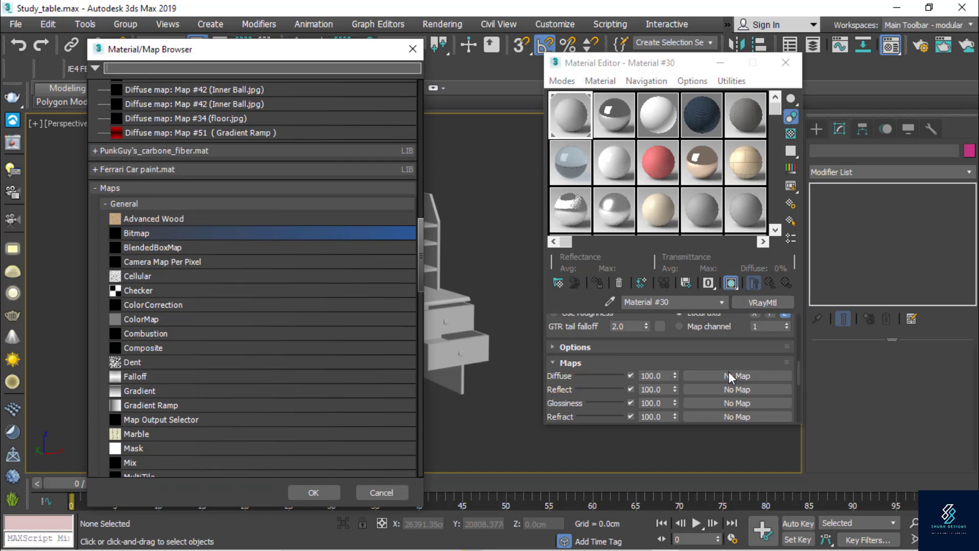
double_click(143, 233)
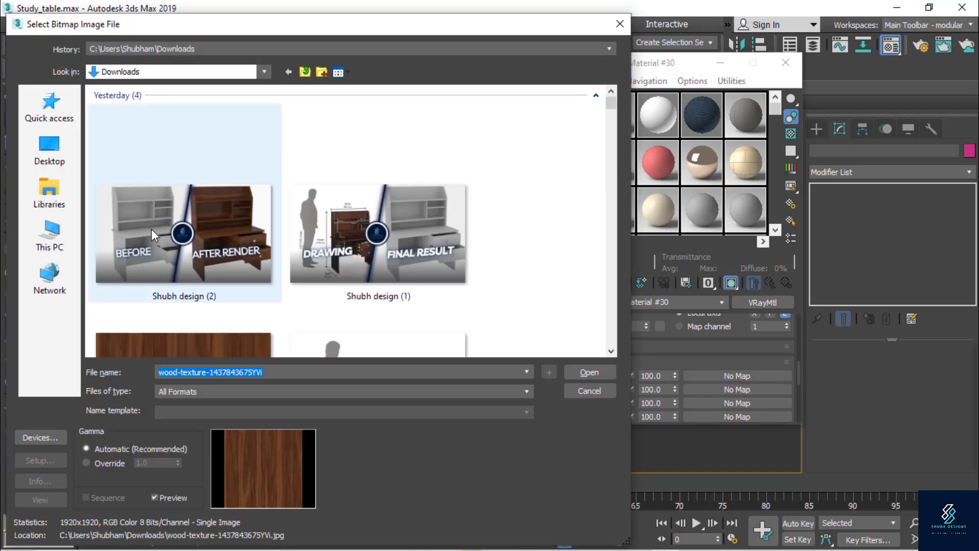
scroll(487, 230, down, 2)
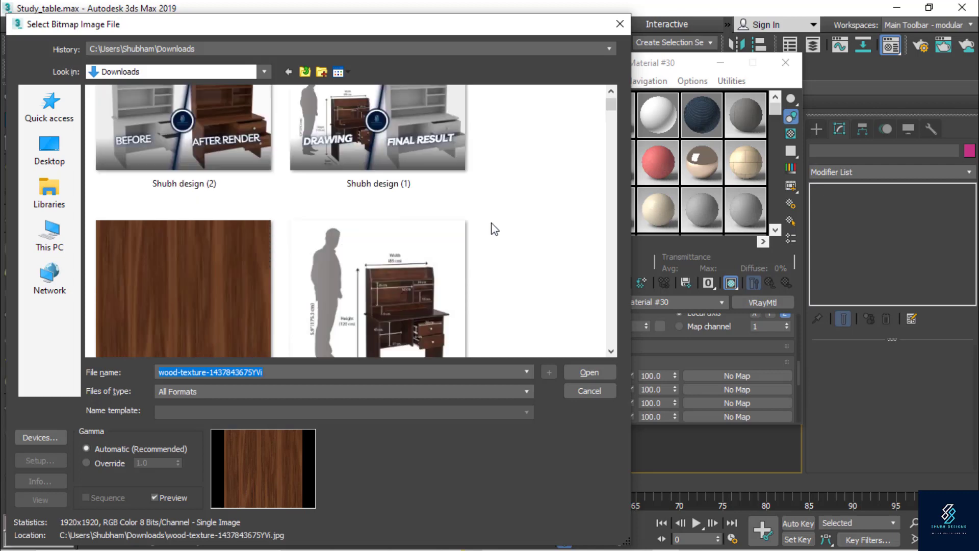
scroll(498, 227, down, 2)
scroll(510, 218, up, 2)
scroll(510, 218, down, 2)
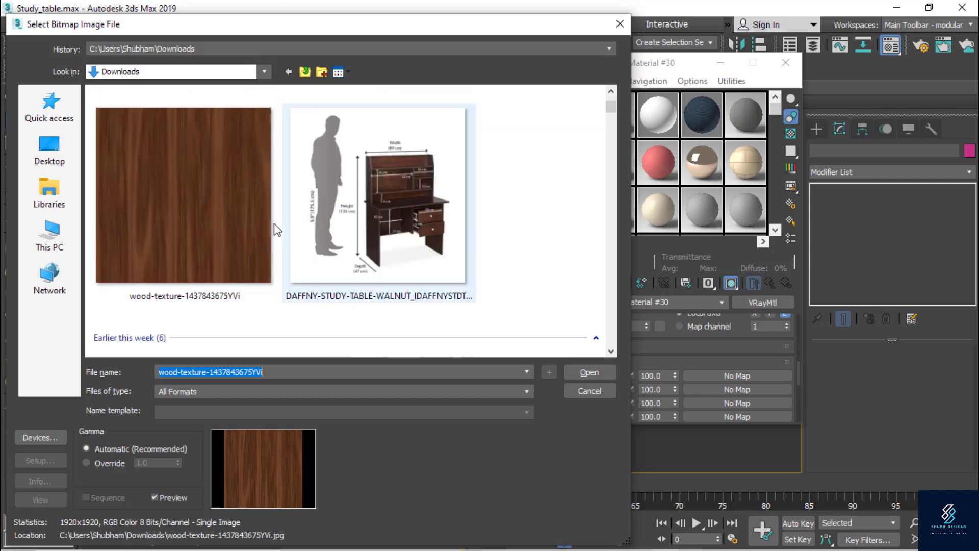
double_click(234, 205)
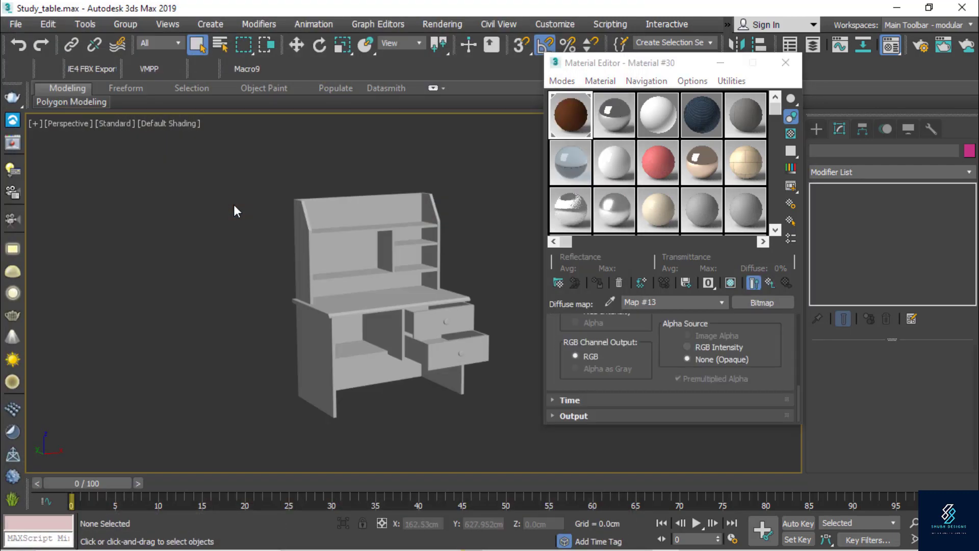
Turn off Use Real-World Scale for the wood bitmap while checking it in an enlarged sample preview, and close the preview.
double_click(565, 121)
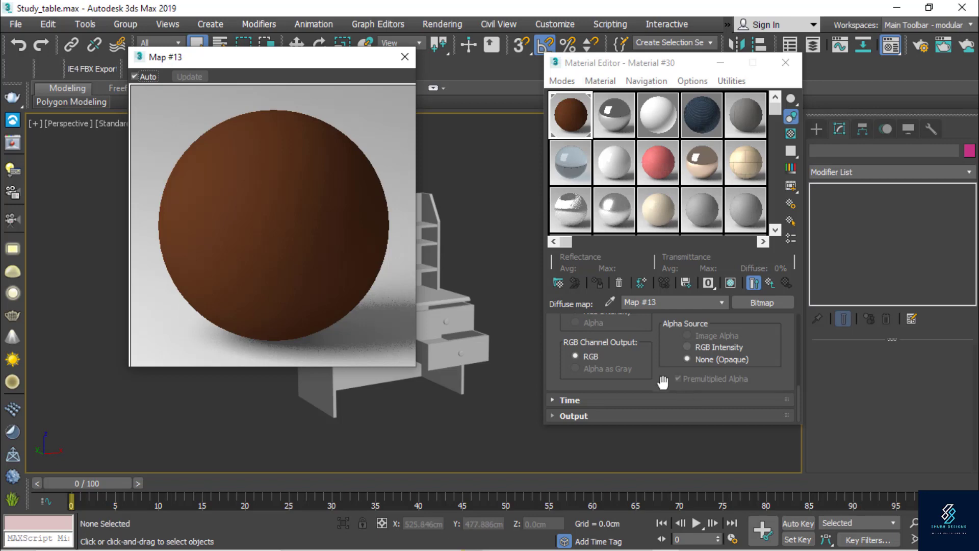
scroll(661, 380, up, 3)
scroll(662, 382, up, 5)
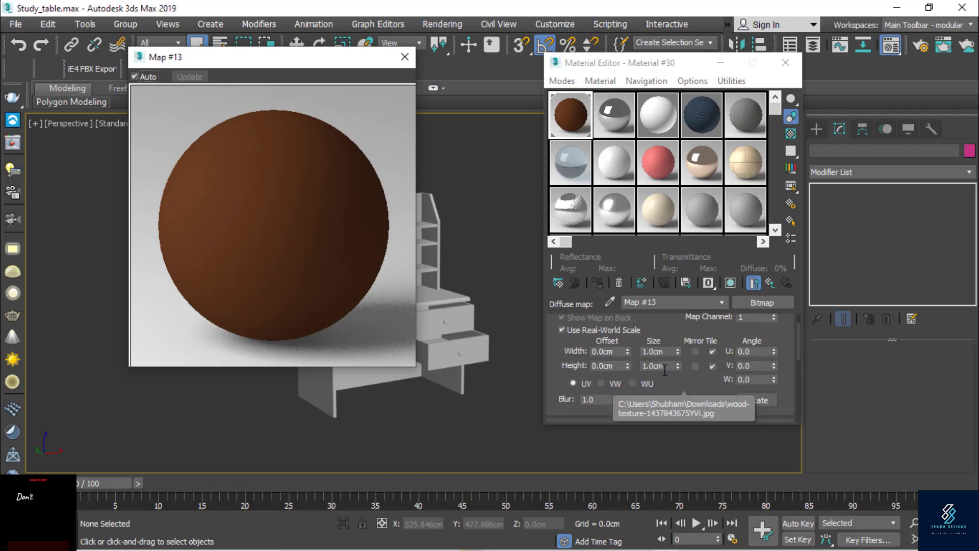
scroll(683, 339, up, 2)
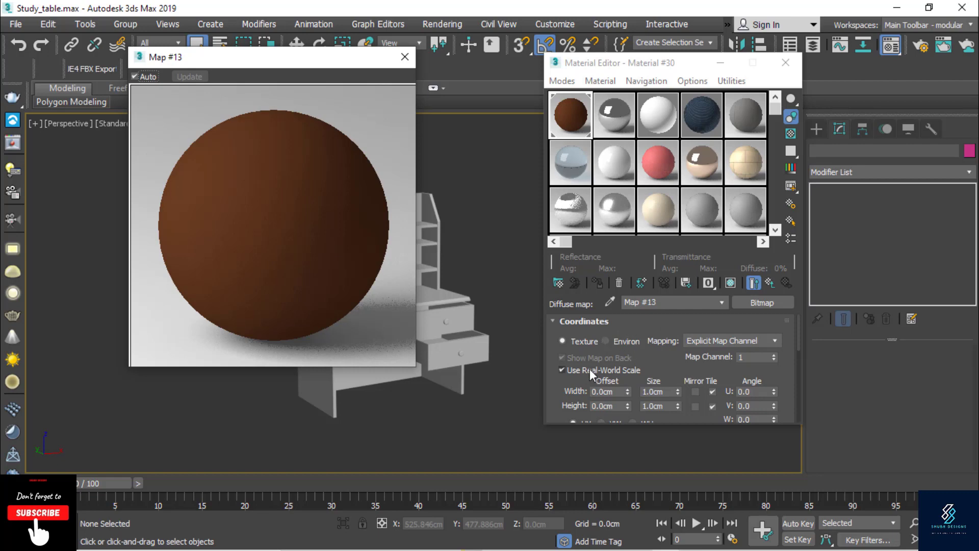
click(567, 370)
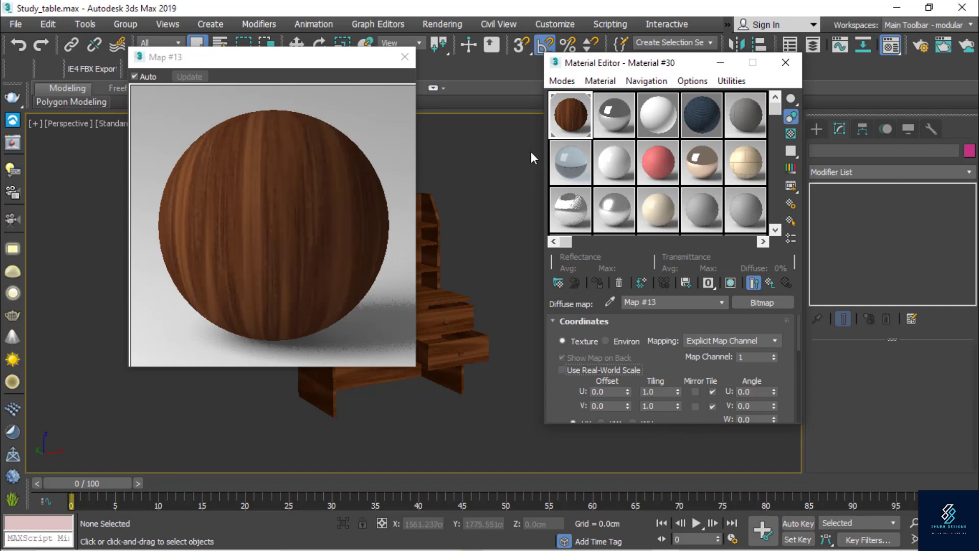
click(405, 56)
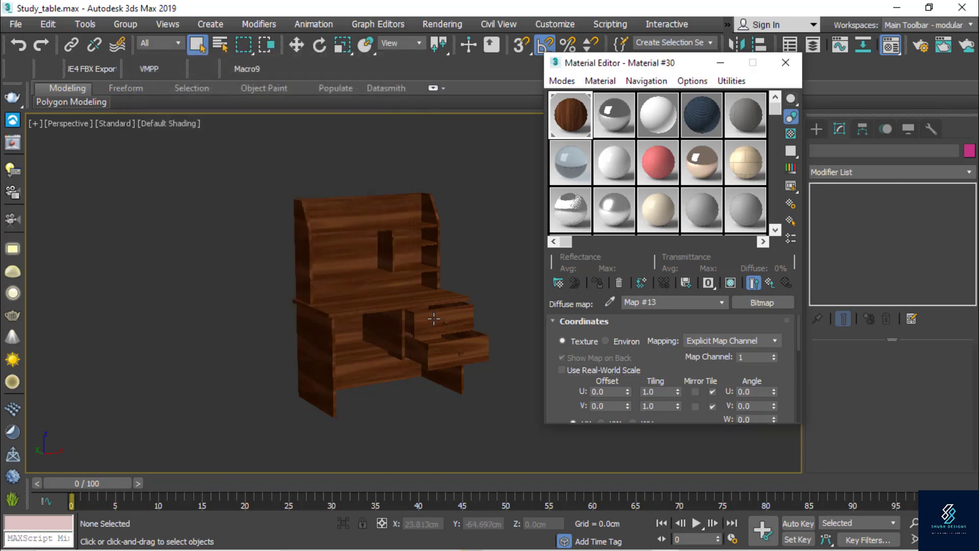
Show the wood map shaded in the viewport, inspect the grain on the table, and return to the parent material.
click(730, 283)
scroll(377, 316, up, 6)
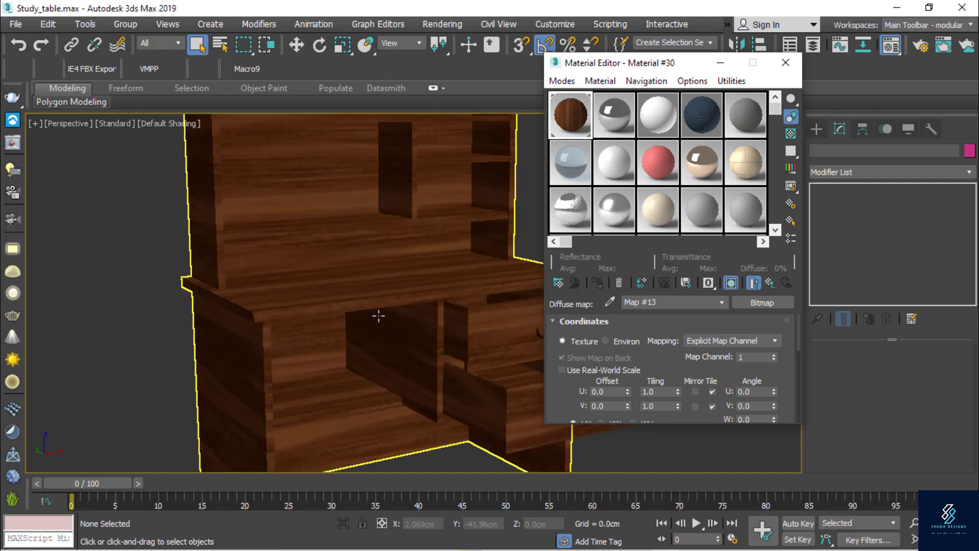
scroll(377, 315, down, 6)
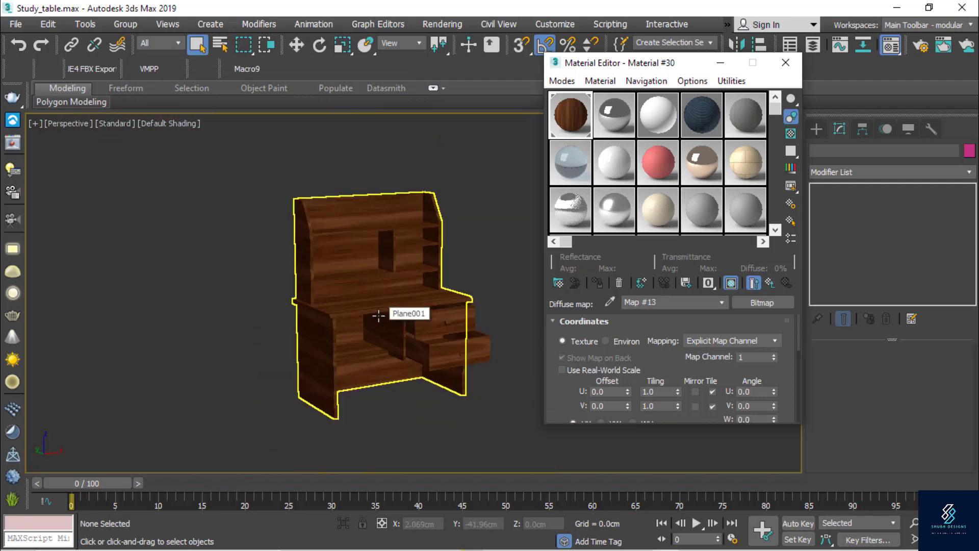
click(774, 285)
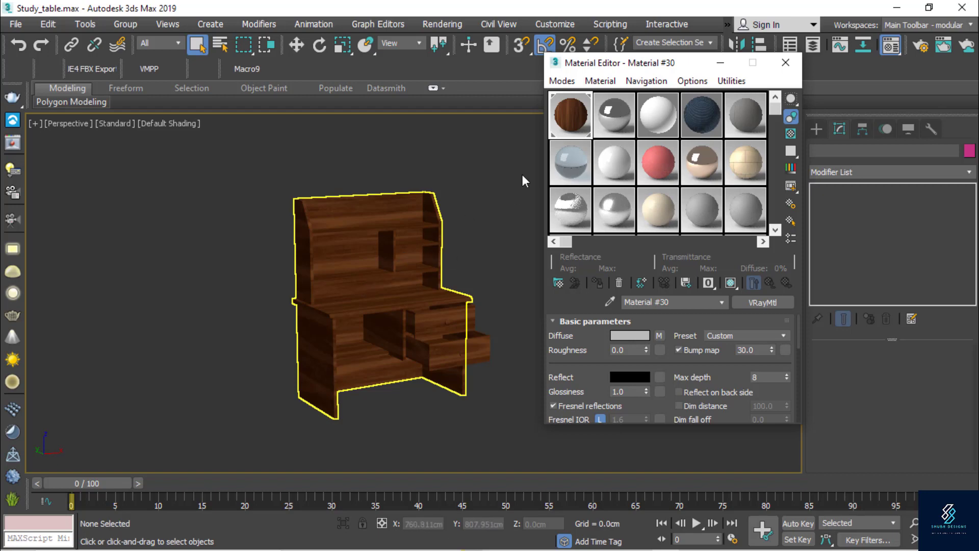
Replace the existing UVW Map modifier on all study table parts with a new UVW Map modifier.
drag(510, 159, 224, 441)
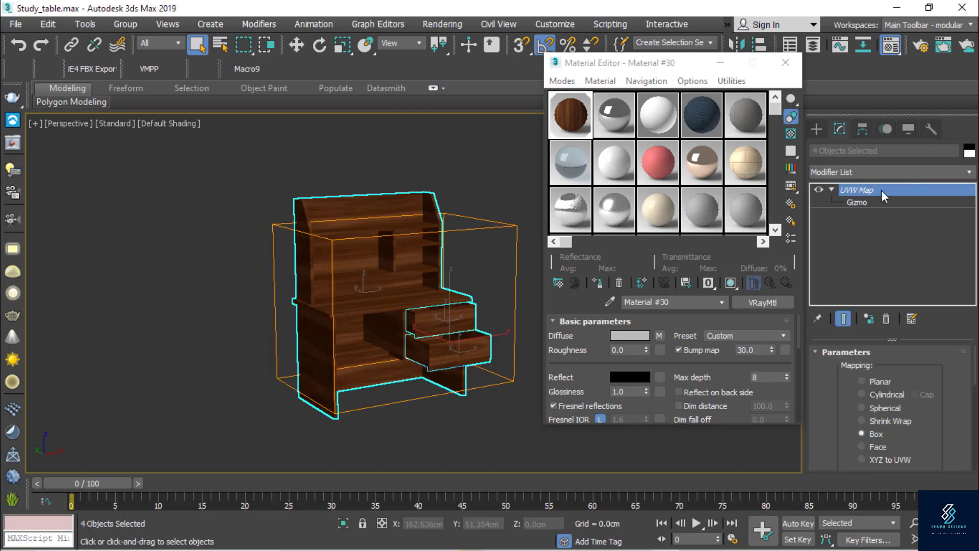
click(886, 319)
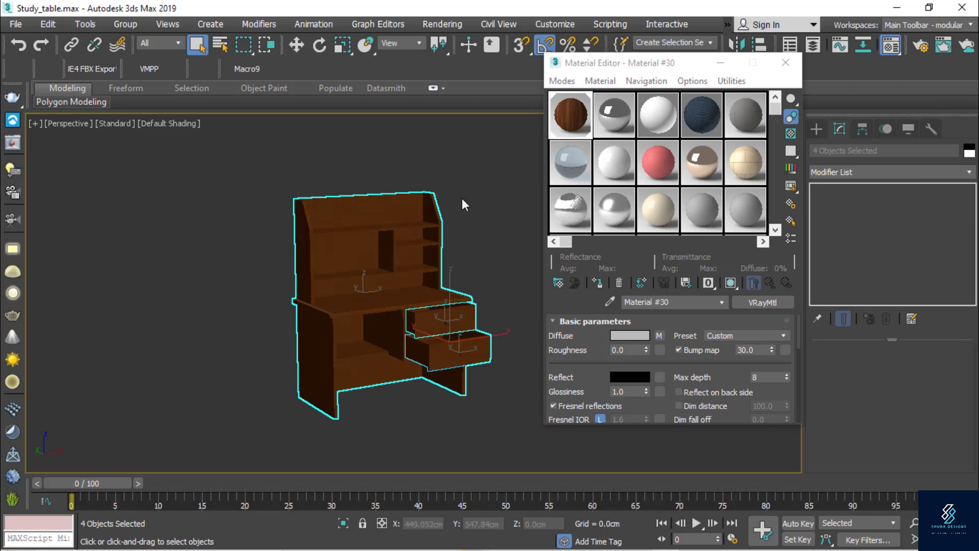
click(969, 173)
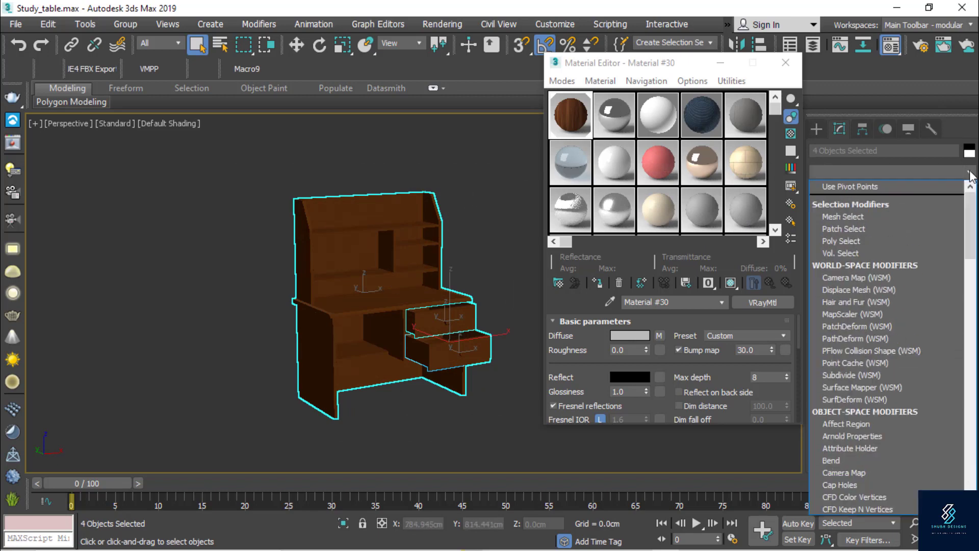
key(u)
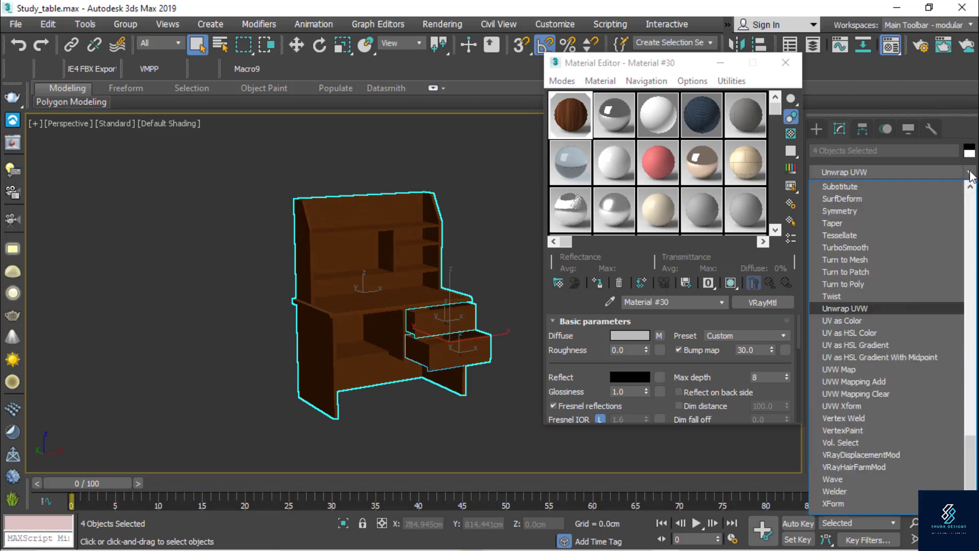
click(970, 173)
click(970, 174)
key(u)
key(Down)
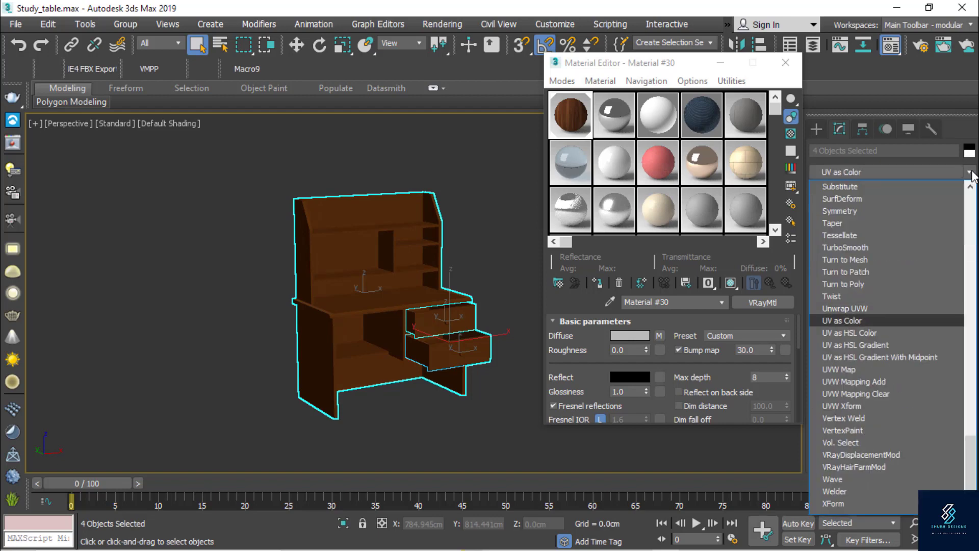
click(845, 369)
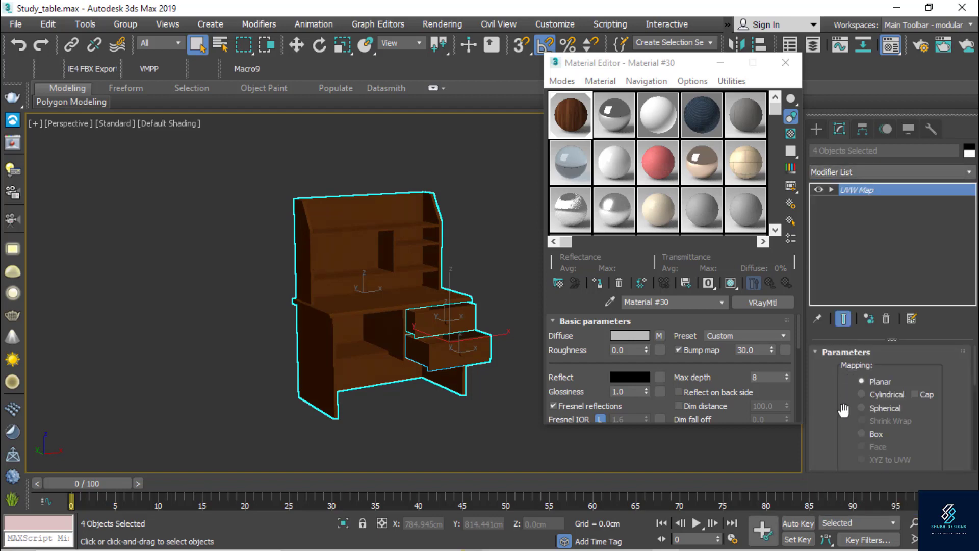
Set the UVW Map to Box mapping, turn off Real-World Map Size, and inspect the texture on the table.
click(862, 434)
scroll(846, 429, down, 3)
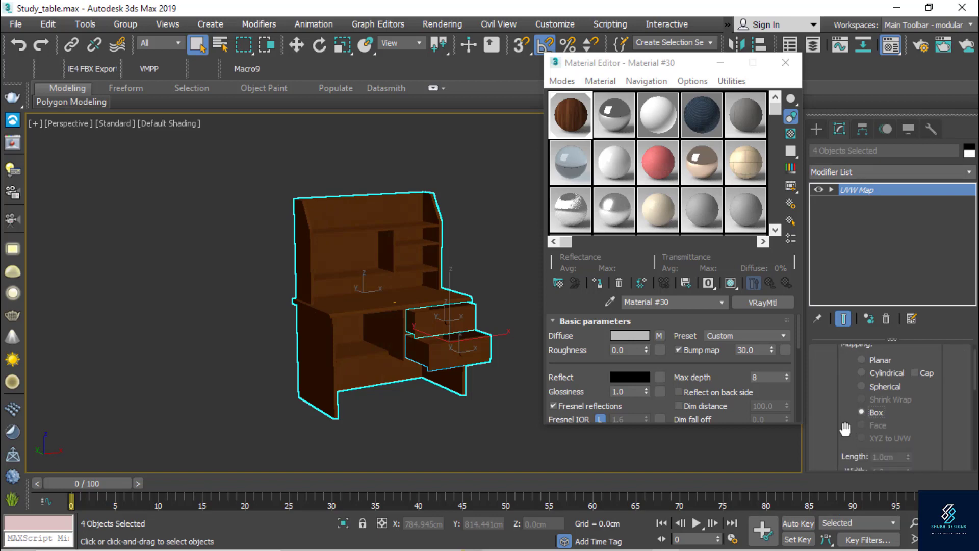
scroll(846, 429, down, 3)
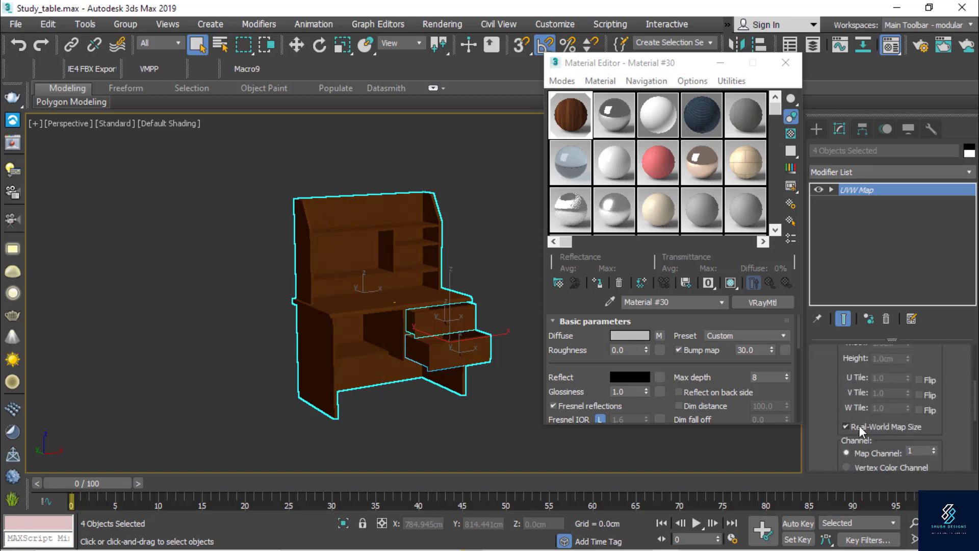
click(859, 426)
scroll(383, 282, up, 5)
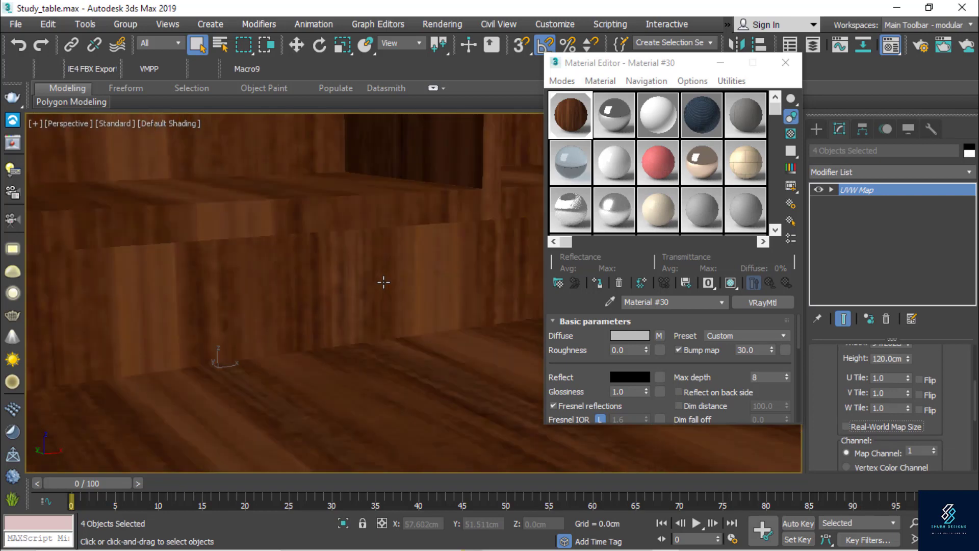
scroll(383, 282, down, 8)
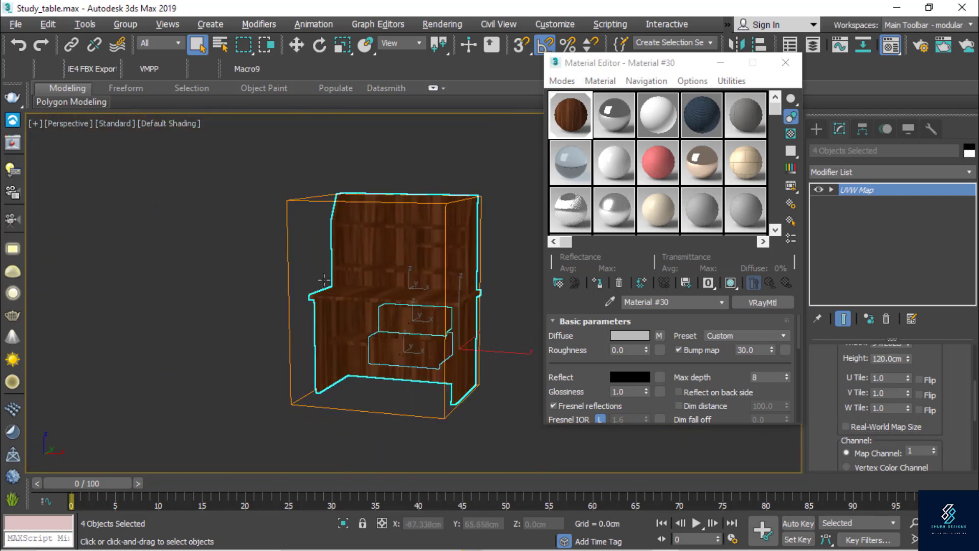
alt+middle_drag(324, 280, 388, 295)
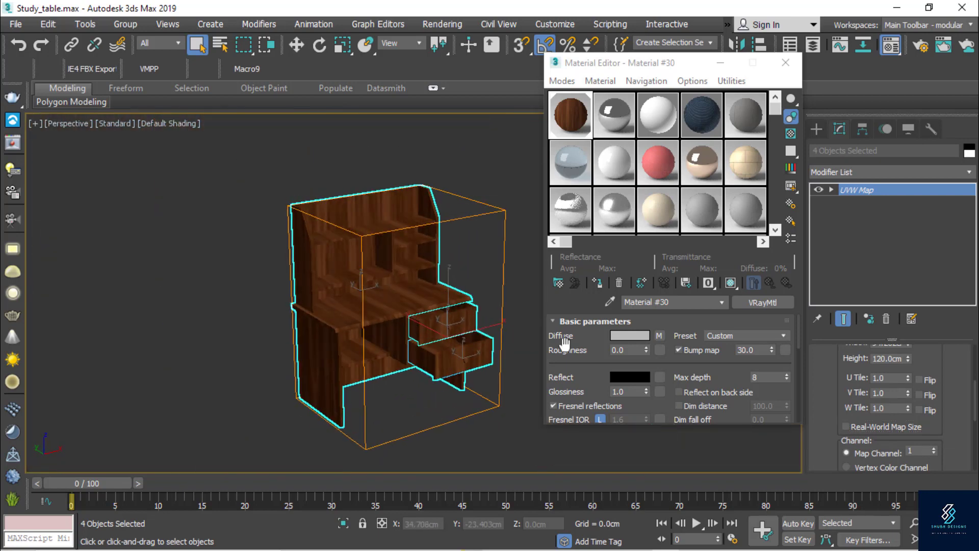
Rotate the UVW Map gizmo so the wood grain runs horizontally across the table, and inspect the grain up close.
click(831, 190)
click(854, 202)
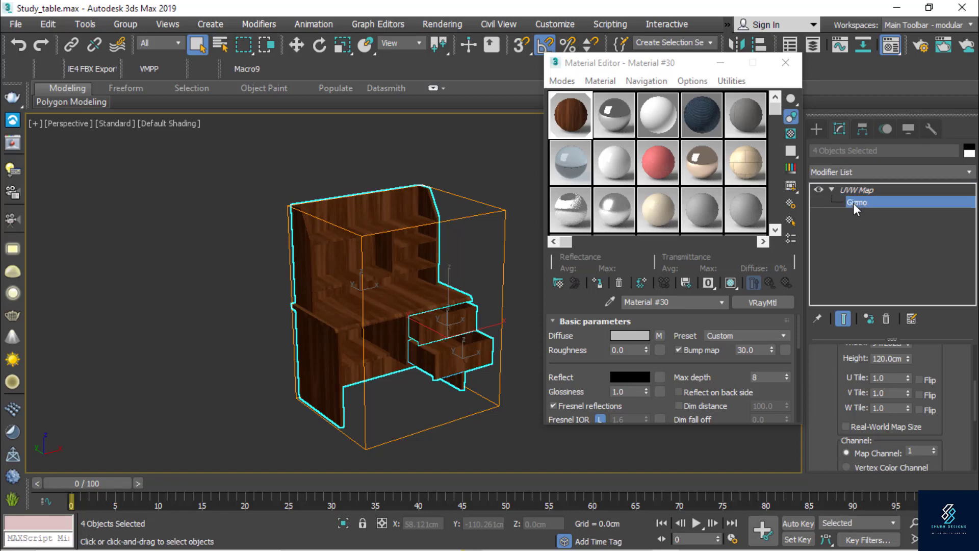
click(318, 44)
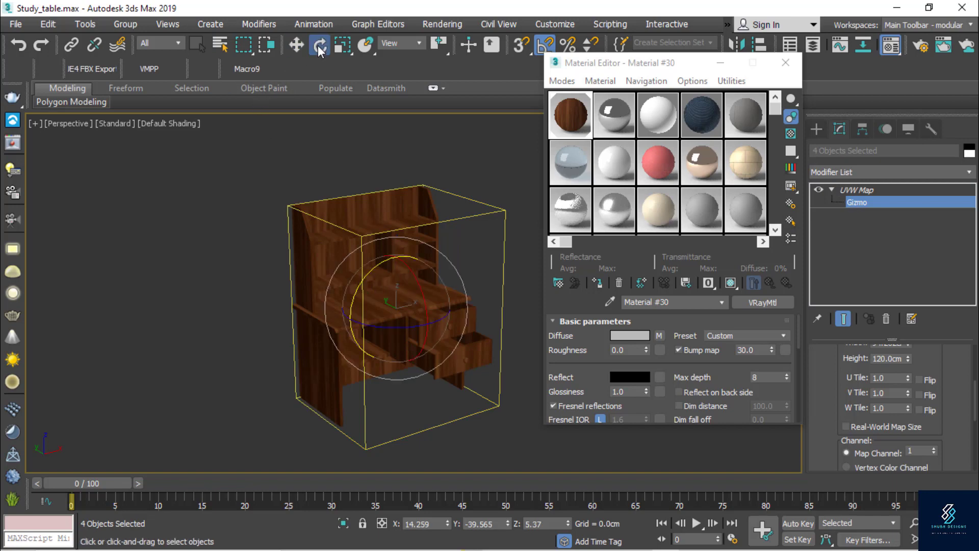
drag(376, 268, 352, 345)
scroll(369, 310, up, 5)
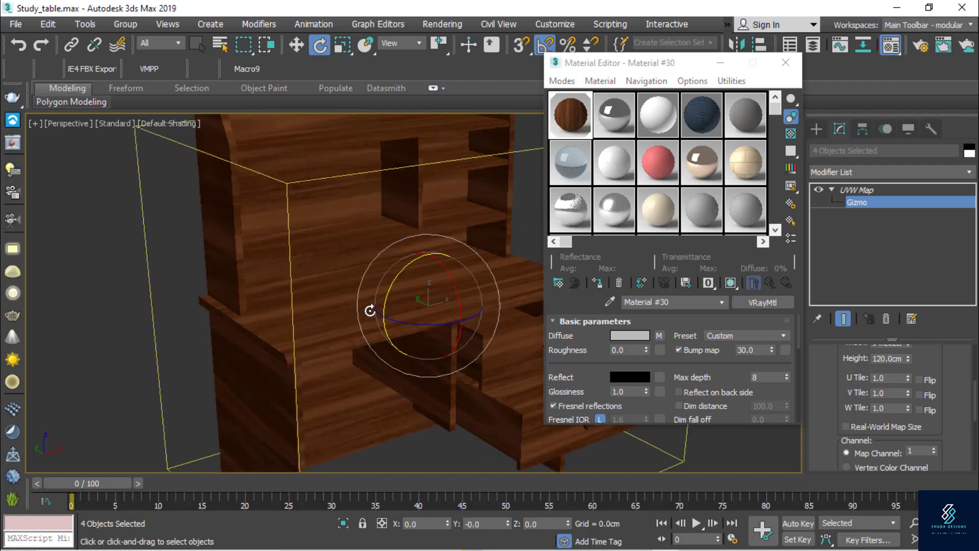
Set the wood material's reflection colour to dark grey, value 25, checking it in an enlarged sample preview, and close the preview.
scroll(369, 311, down, 4)
alt+middle_drag(354, 308, 390, 310)
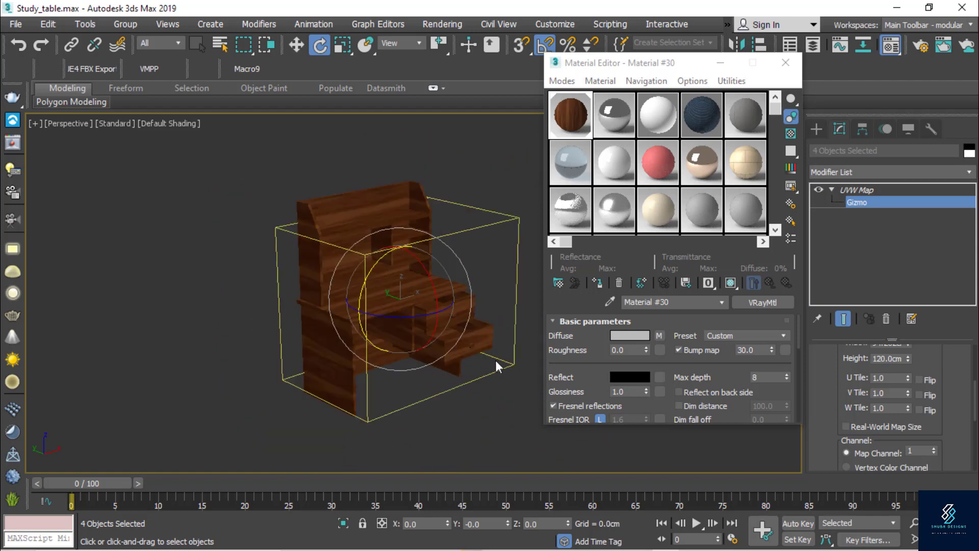
double_click(570, 125)
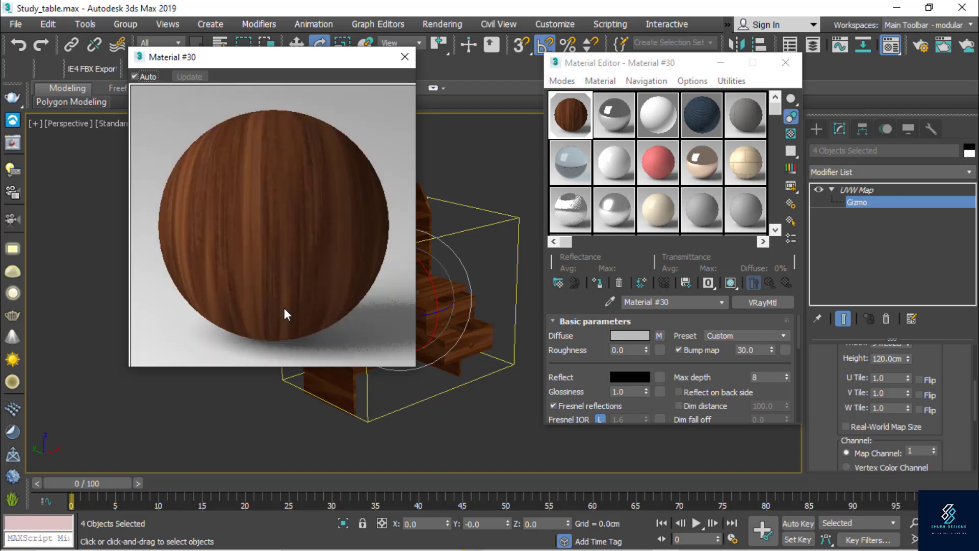
scroll(597, 360, down, 2)
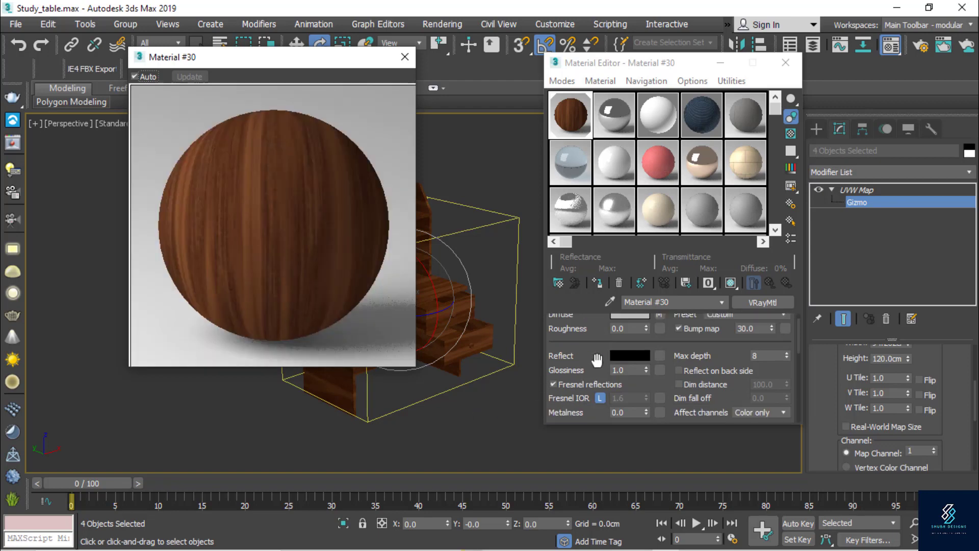
click(630, 355)
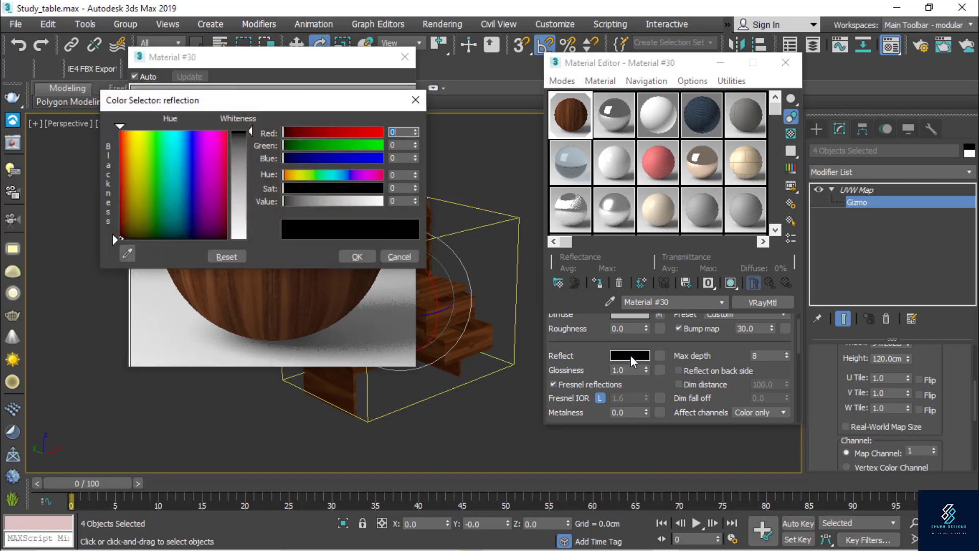
drag(238, 108, 522, 195)
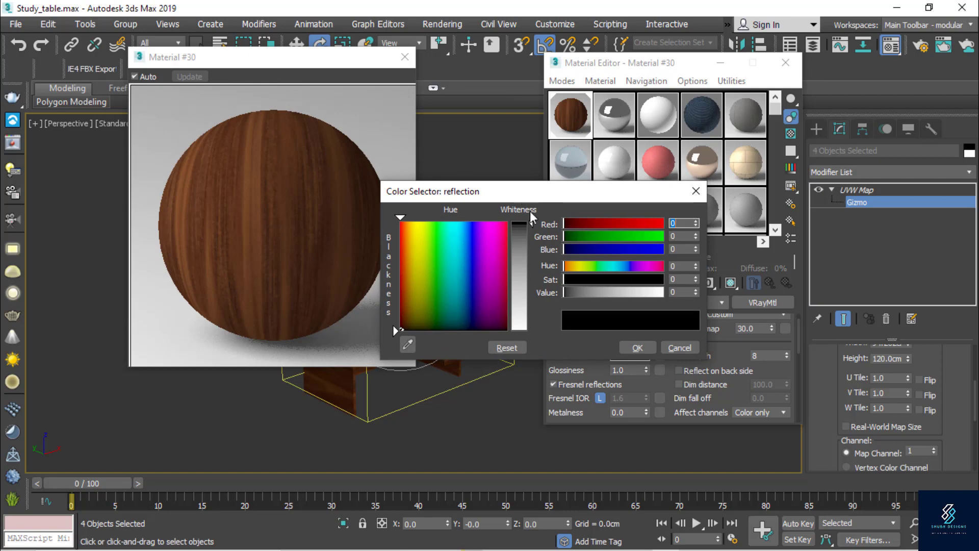
click(520, 240)
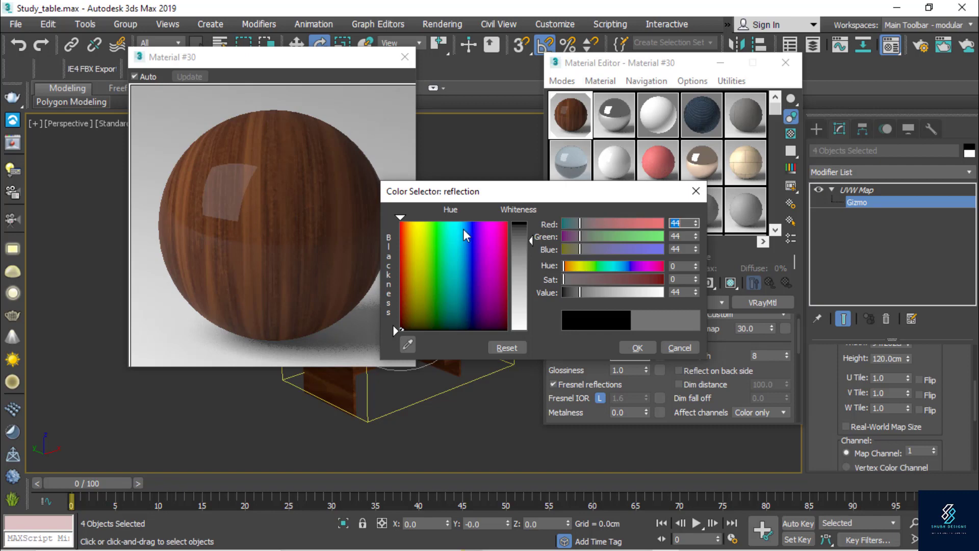
drag(522, 237, 523, 233)
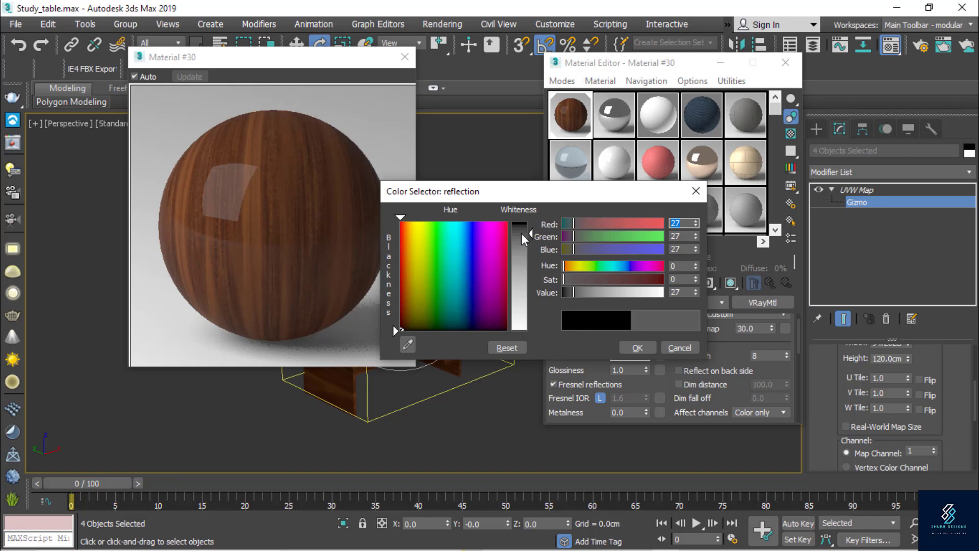
drag(521, 232, 521, 231)
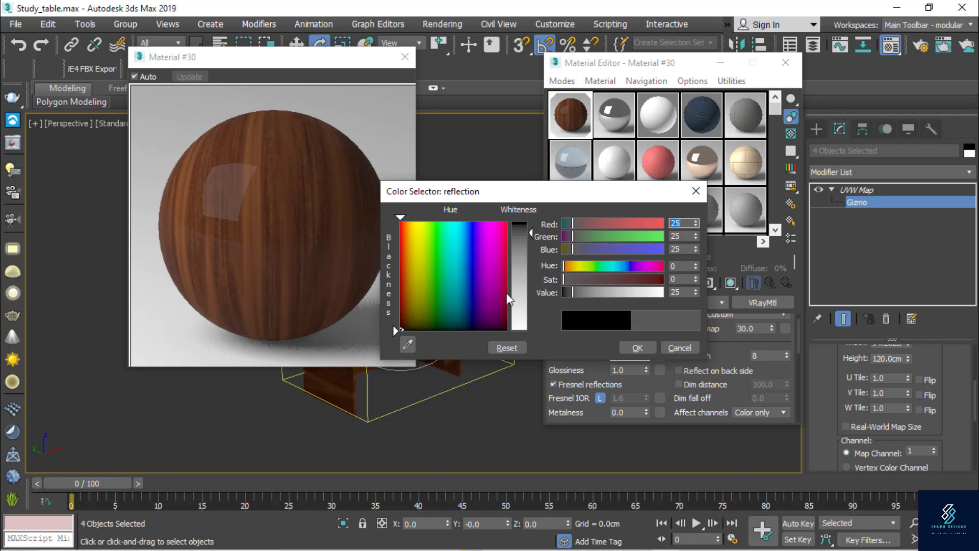
click(638, 347)
click(405, 57)
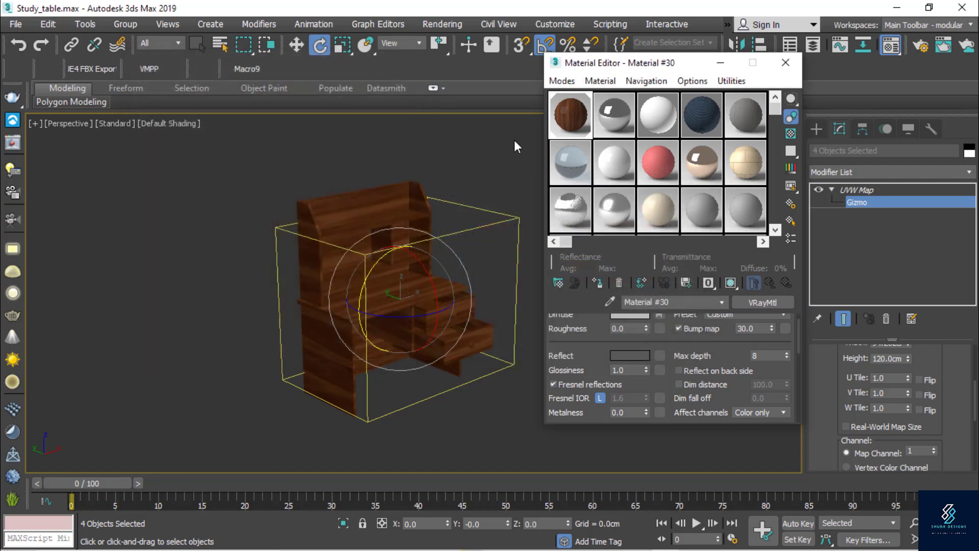
Inspect the drawer knob up close, leave UVW Map gizmo editing and deselect the study table parts.
scroll(433, 320, up, 3)
scroll(415, 334, down, 3)
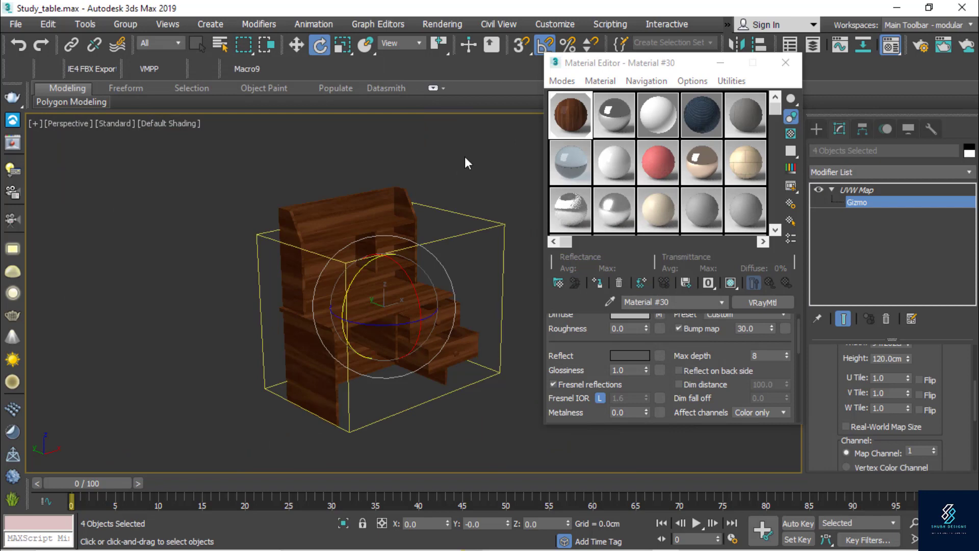
scroll(435, 320, up, 5)
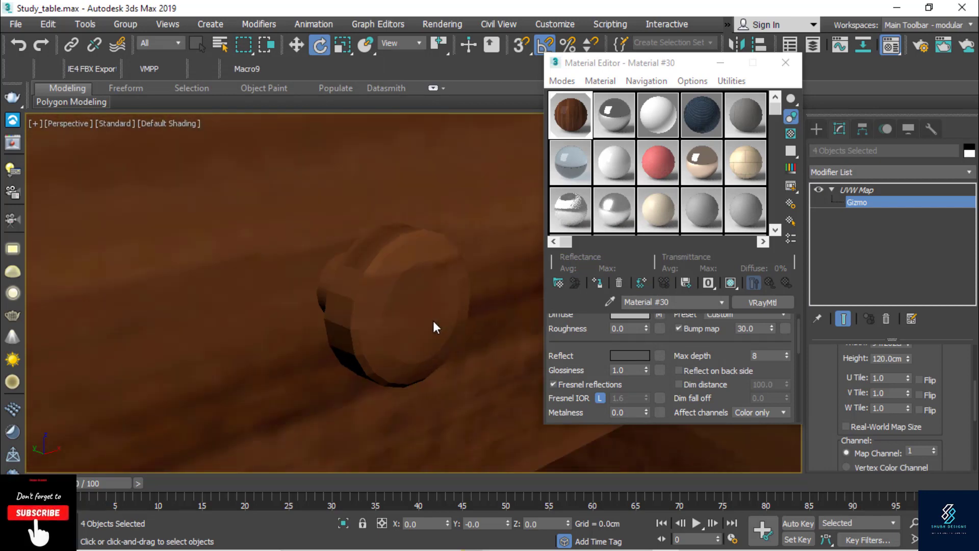
scroll(433, 320, down, 2)
scroll(430, 319, down, 6)
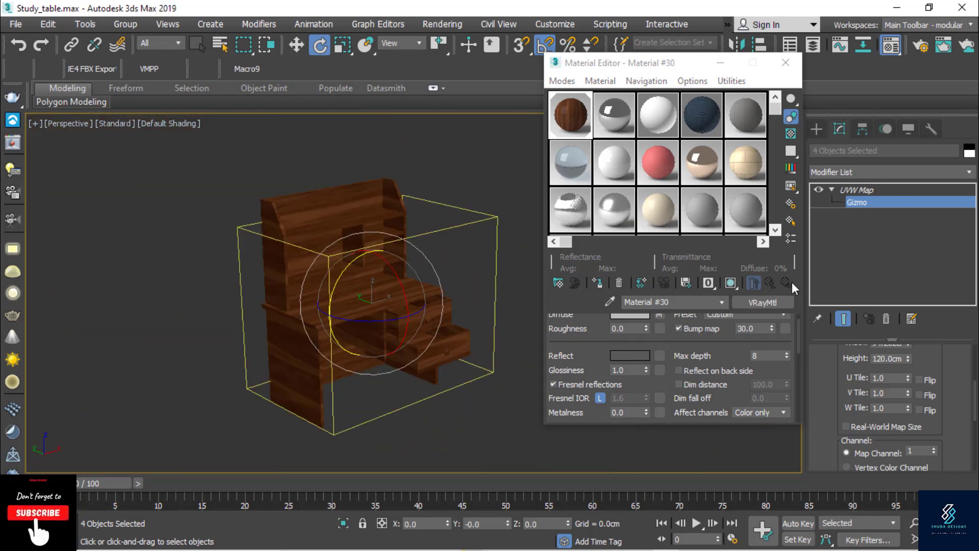
click(865, 203)
click(459, 160)
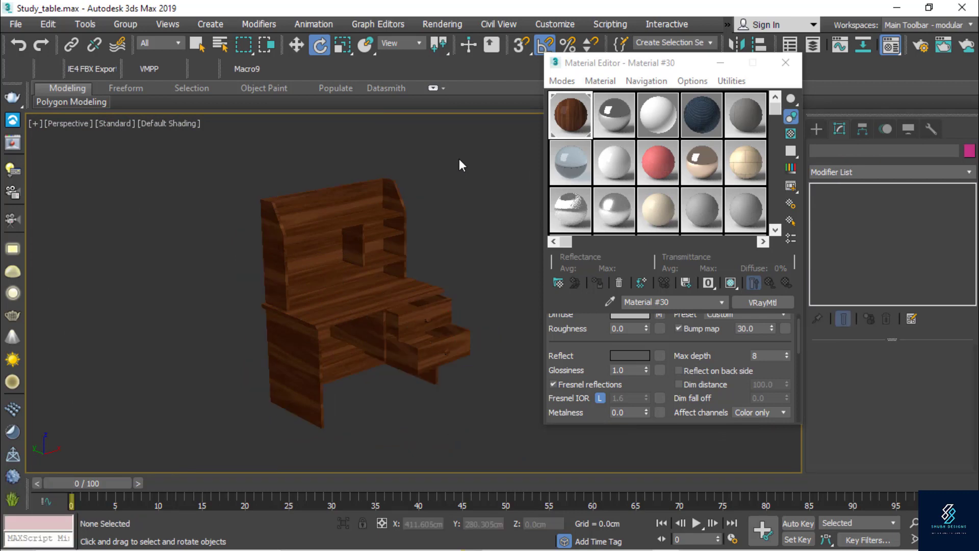
Replace the material in the second sample slot with a new VRayMtl.
click(624, 117)
click(557, 284)
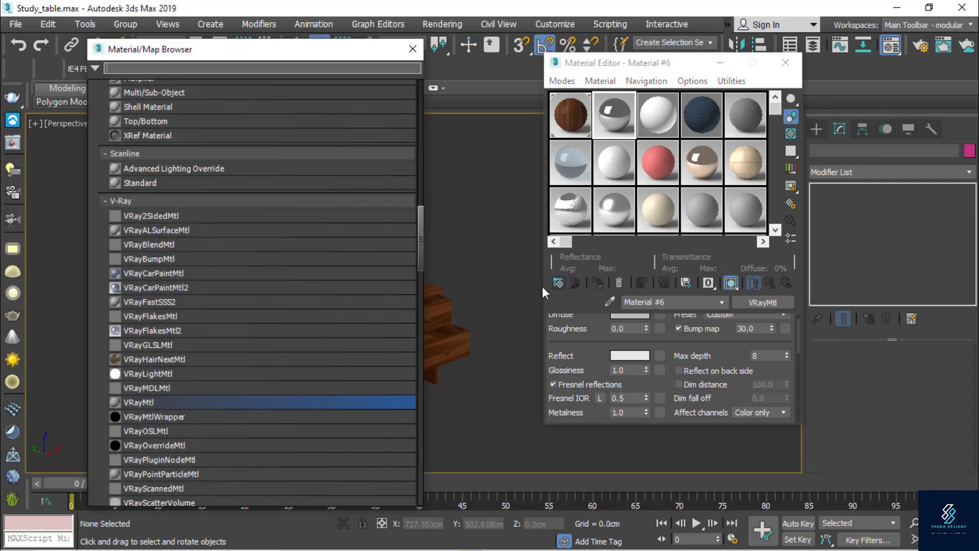
double_click(138, 403)
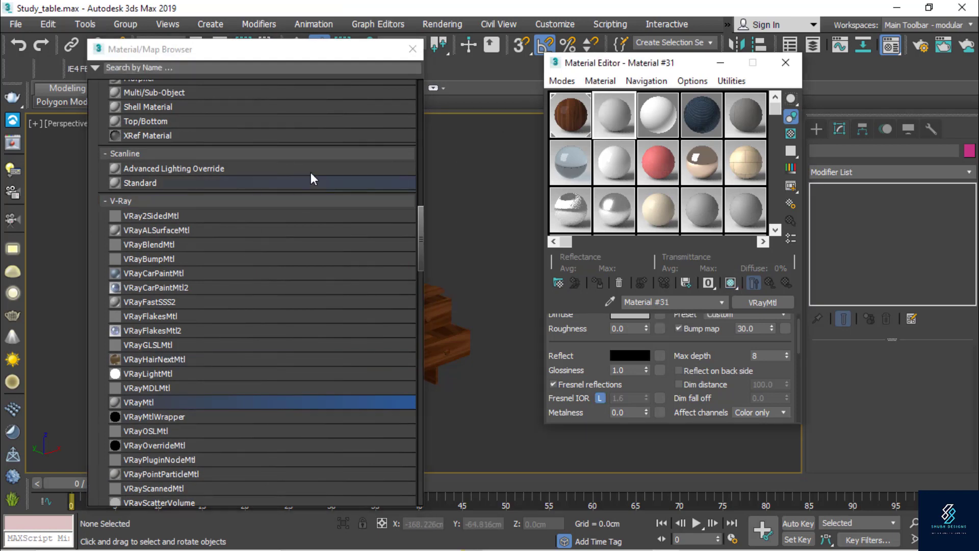
click(412, 49)
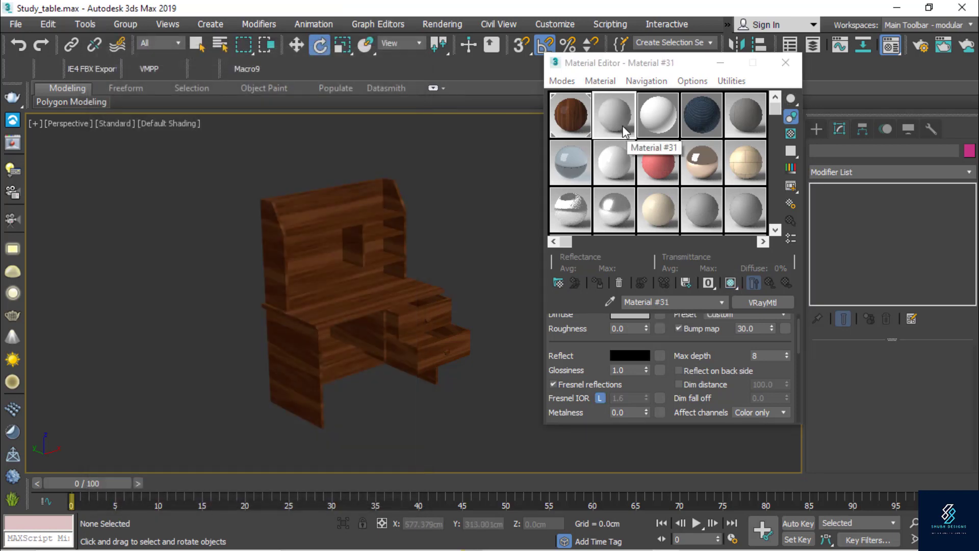
Set the new VRayMtl's reflection colour to light grey, value 216.
scroll(579, 345, up, 1)
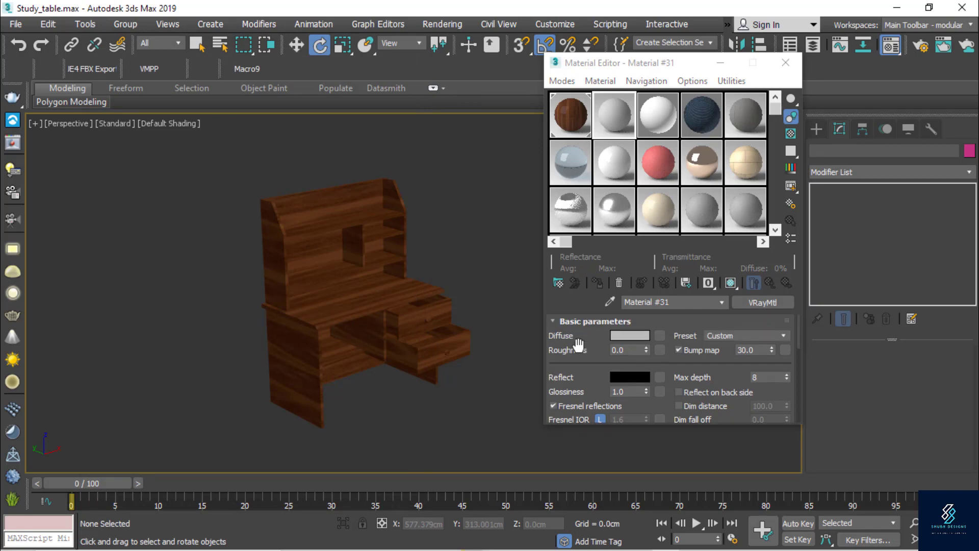
click(629, 379)
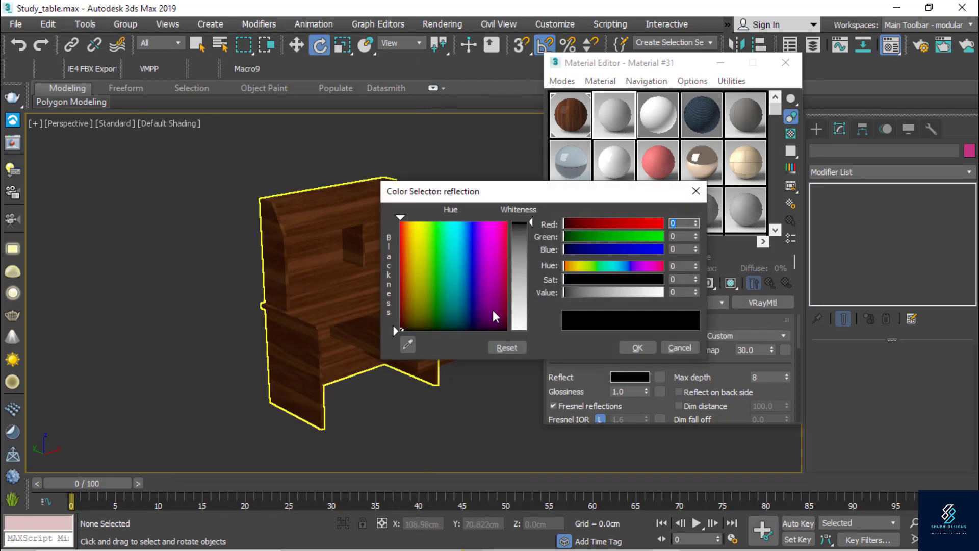
click(525, 318)
click(525, 320)
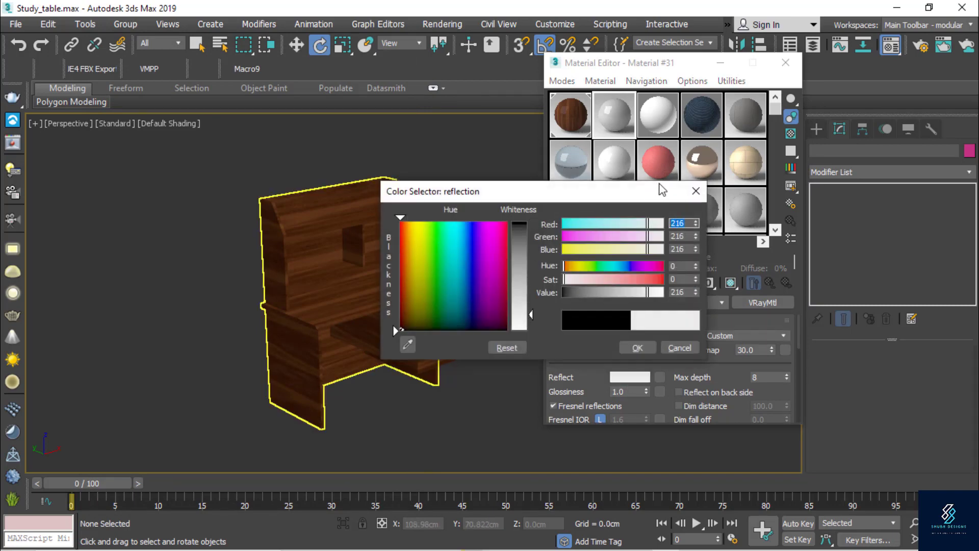
click(638, 346)
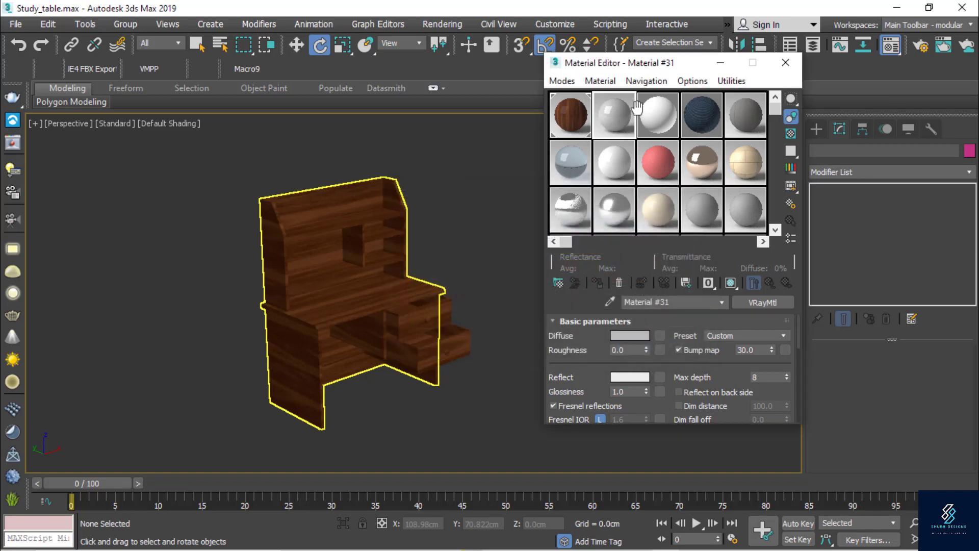
Enlarge the new material's sample preview and set its Metalness to 0.8.
double_click(616, 125)
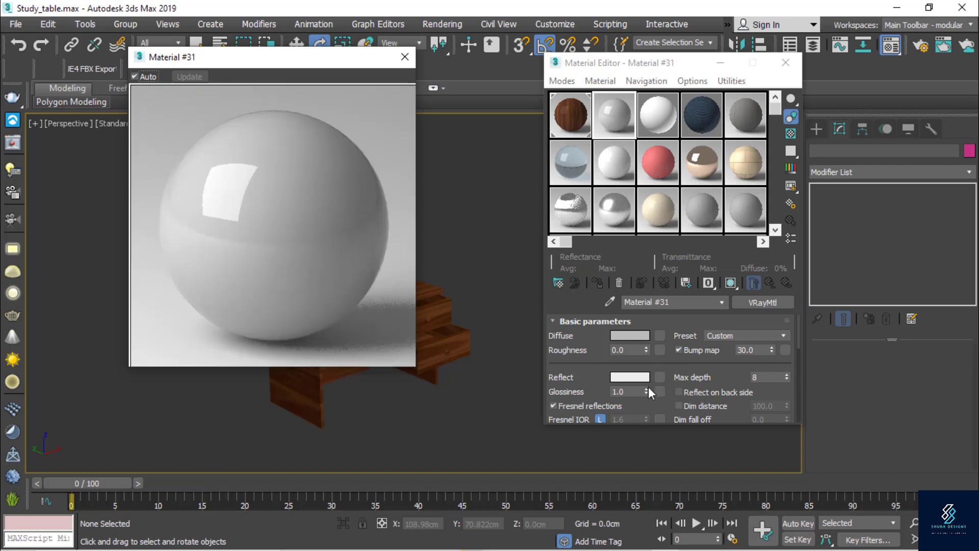
scroll(669, 390, down, 2)
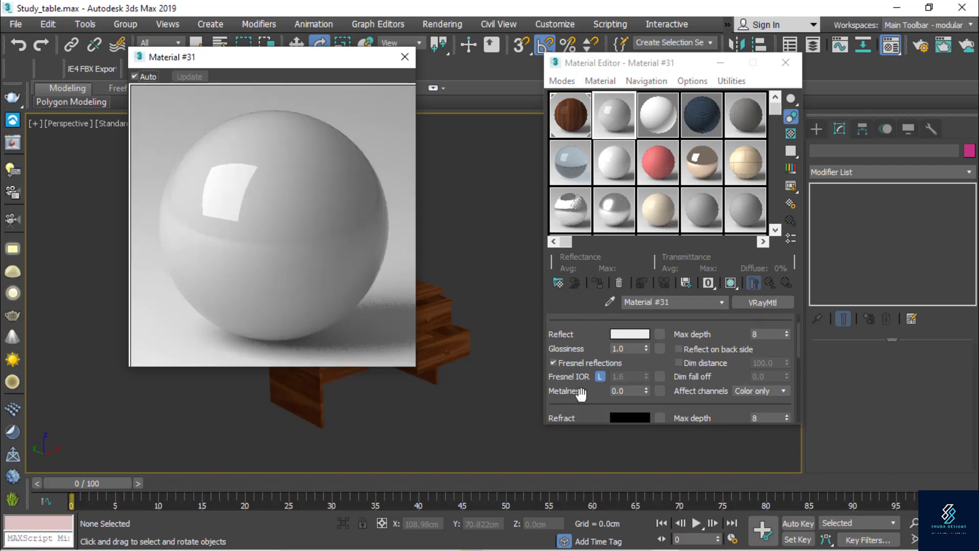
drag(647, 393, 647, 383)
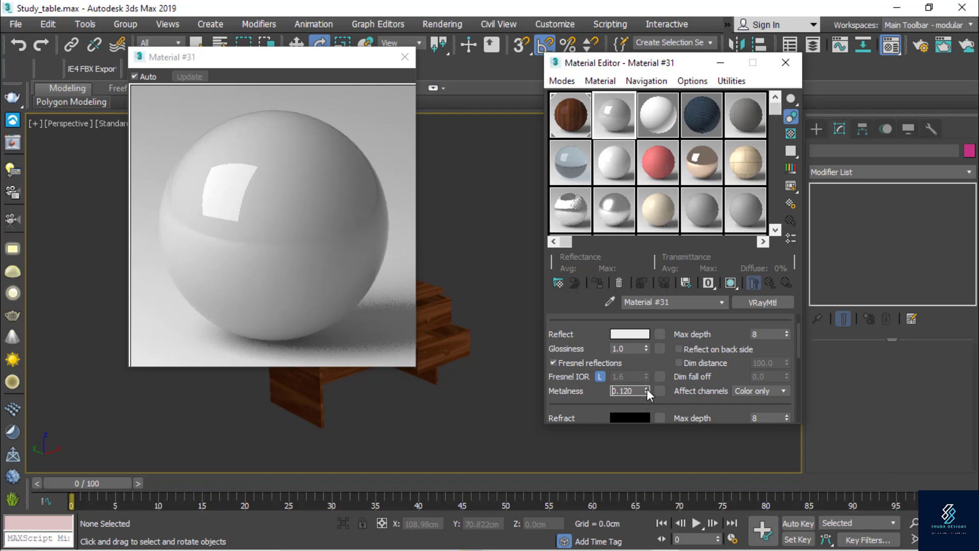
click(646, 390)
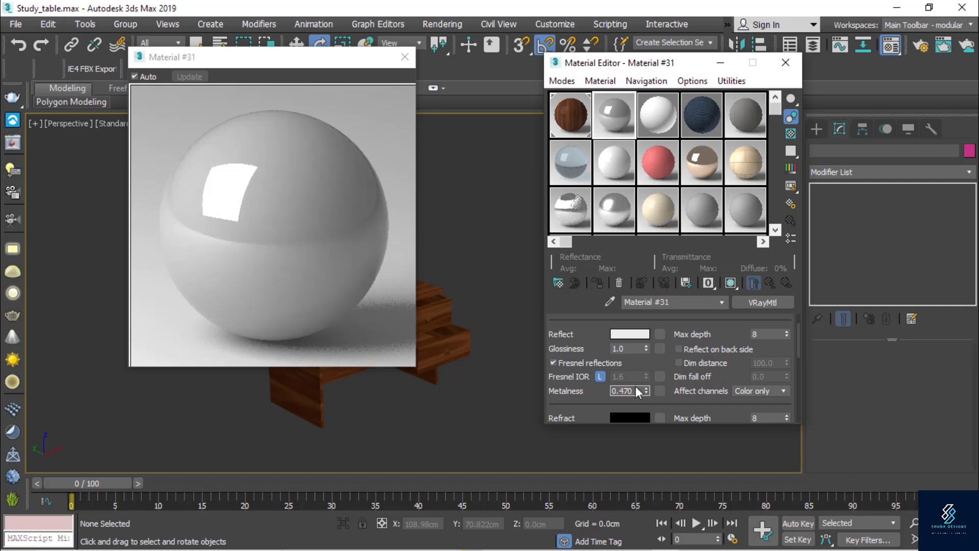
drag(636, 390, 603, 387)
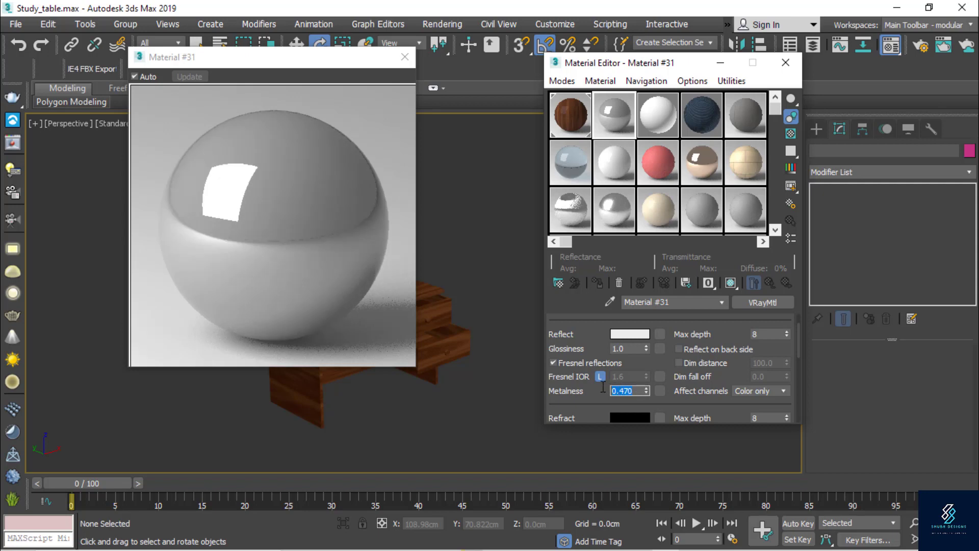
text(0.8)
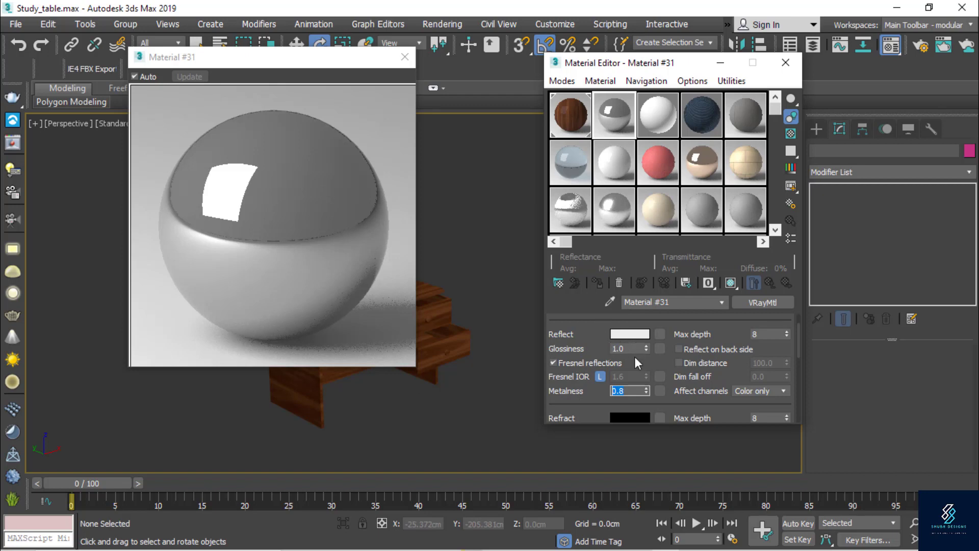
Keep Fresnel reflections on, unlock the metallic material's Fresnel IOR, set it to 2.0, and close the sample preview.
click(593, 362)
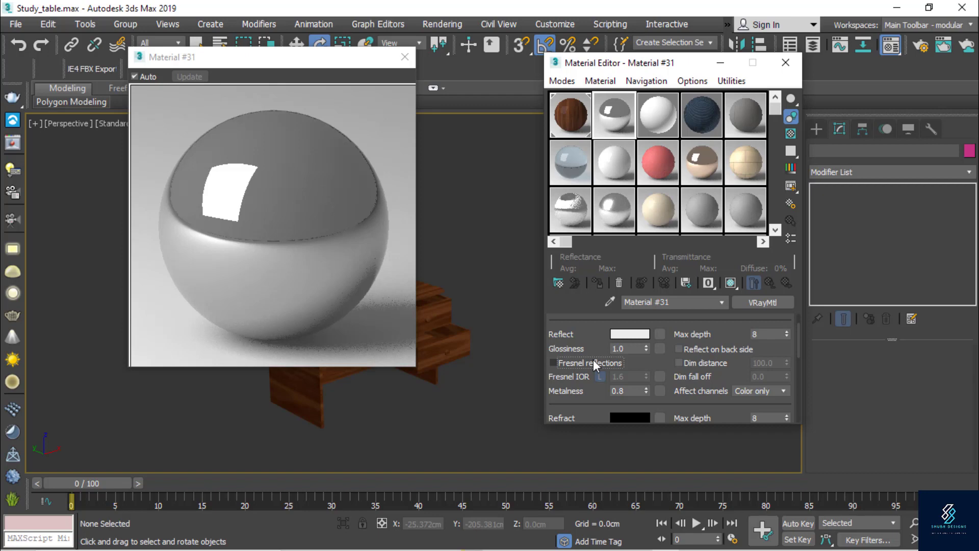
click(593, 361)
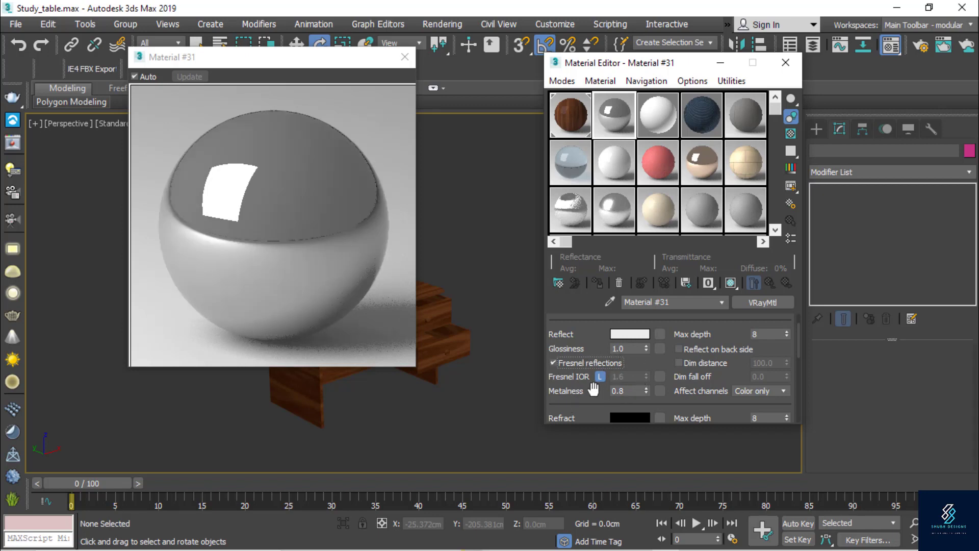
click(600, 376)
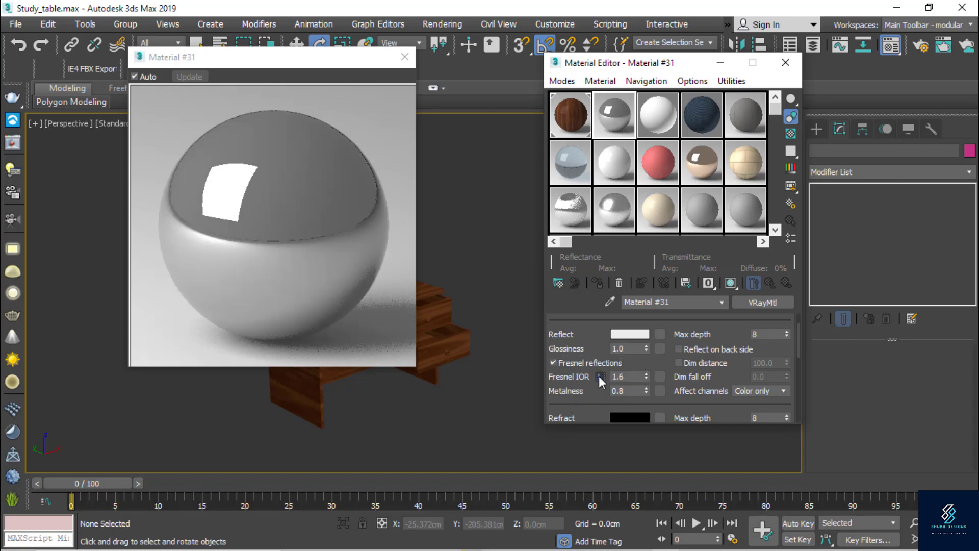
double_click(628, 378)
text(2.0)
key(Return)
click(405, 57)
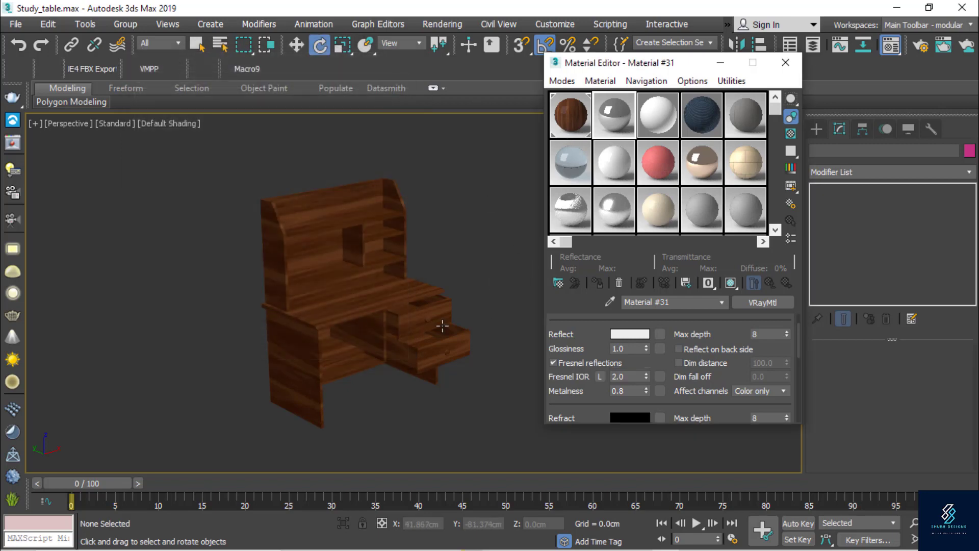
Select the upper drawer's knob at Element level and assign the metallic material to it.
scroll(438, 324, up, 6)
click(423, 306)
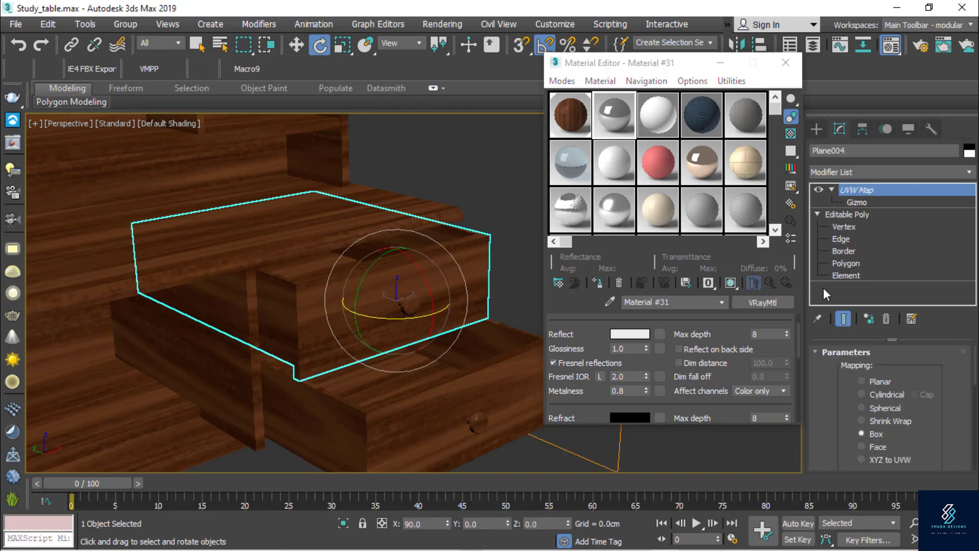
click(853, 276)
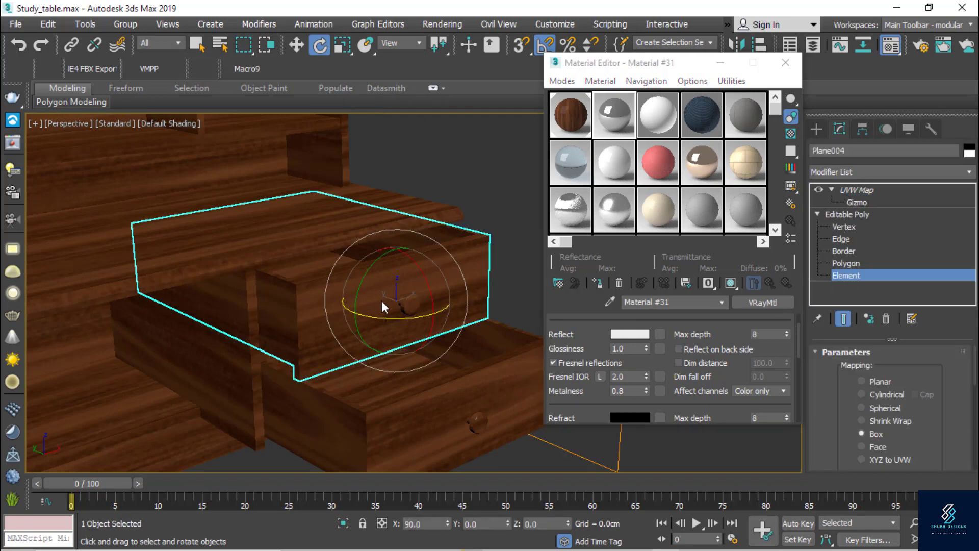
click(405, 304)
scroll(405, 304, up, 5)
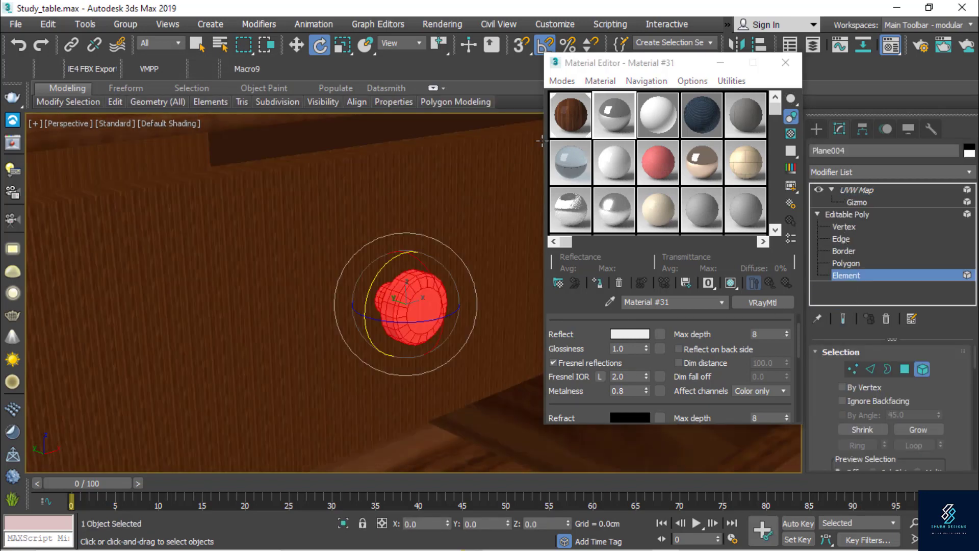
click(598, 283)
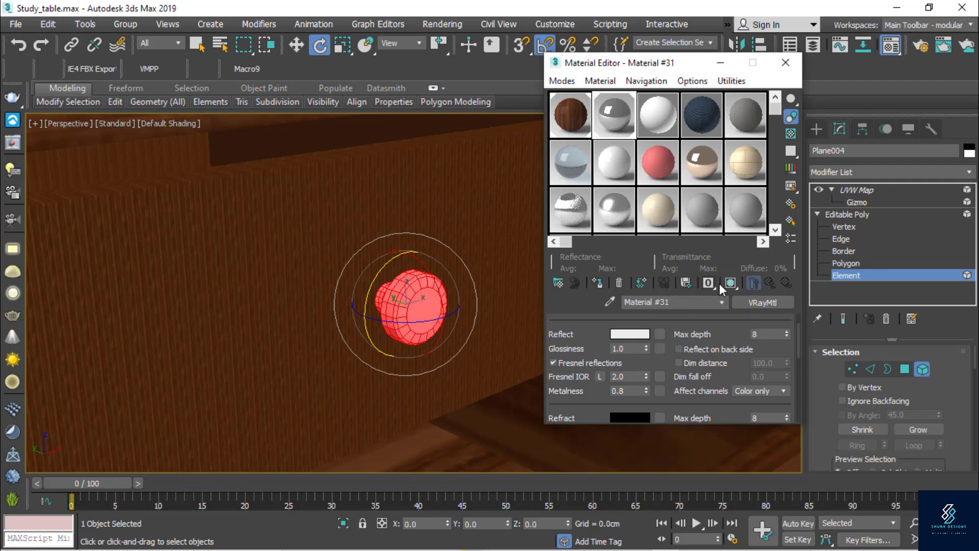
scroll(459, 273, down, 5)
click(869, 273)
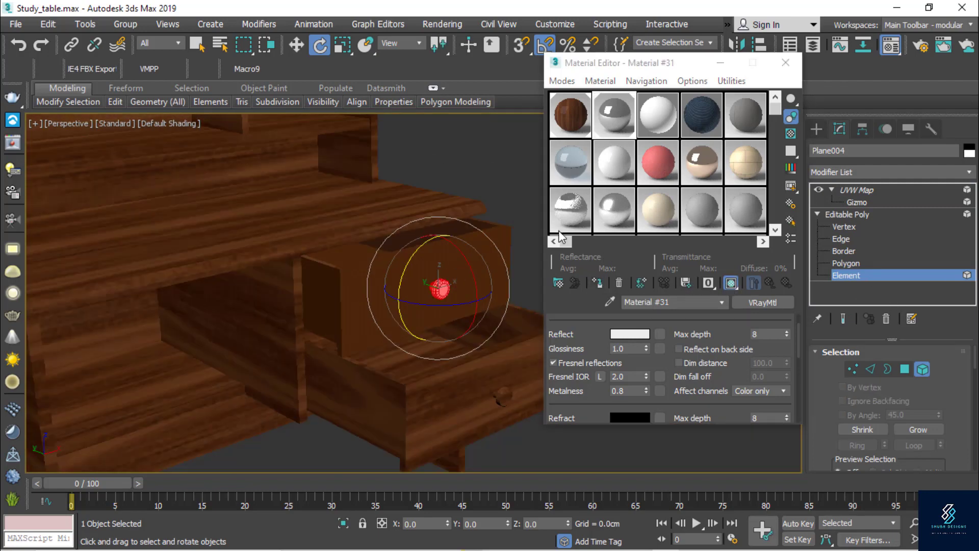
Select the lower drawer's knob at Element level, assign the metallic material to it, and close the material editor.
click(464, 145)
click(487, 388)
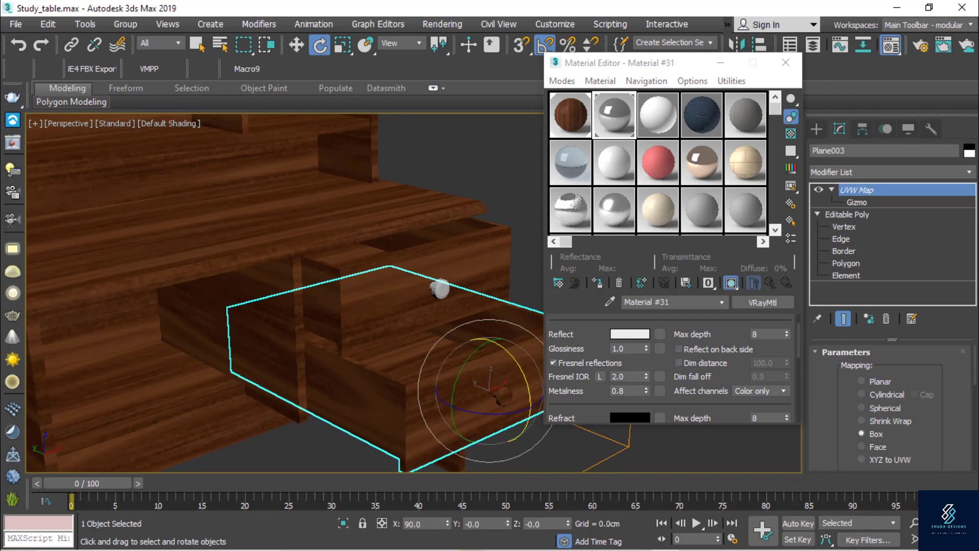
click(867, 276)
scroll(481, 399, up, 5)
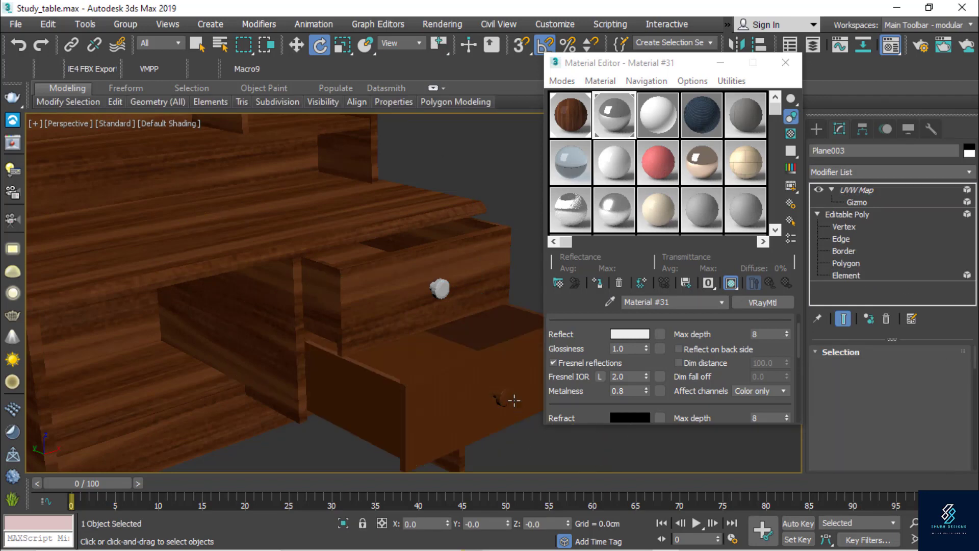
click(487, 390)
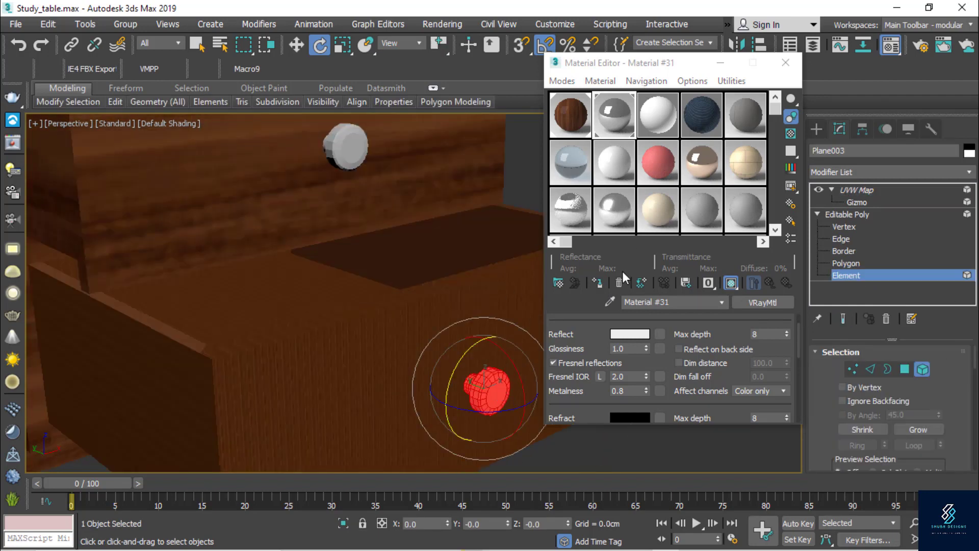
click(599, 282)
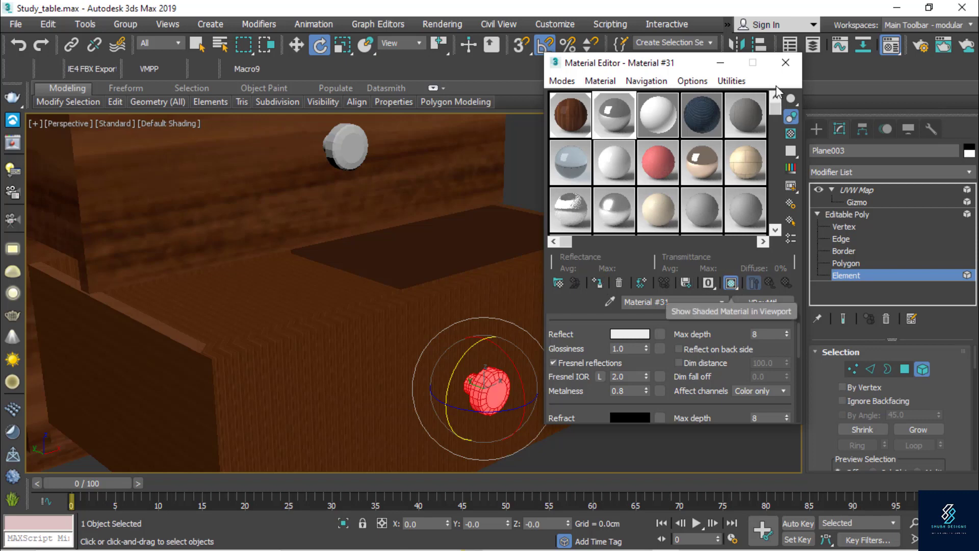
click(847, 276)
click(747, 301)
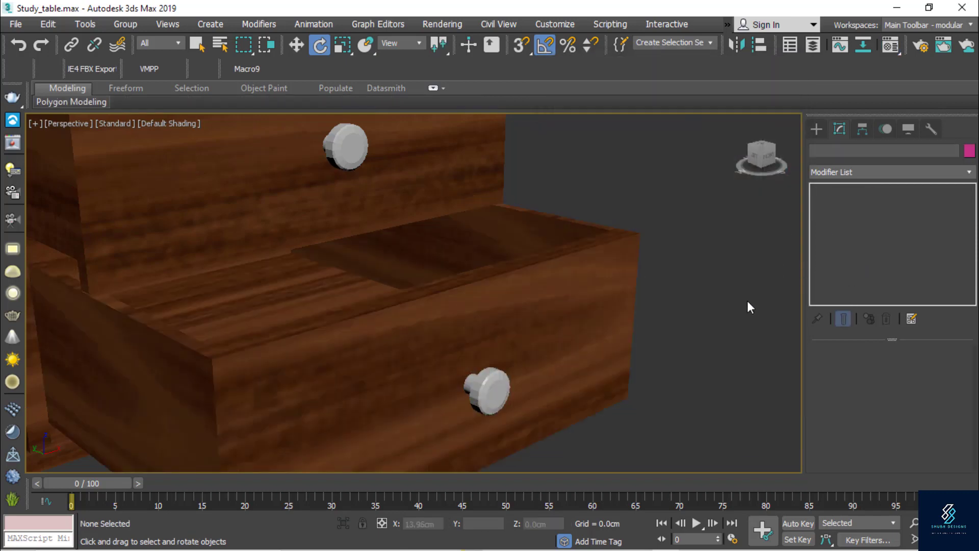
Show safe frames in the perspective view with the whole study table visible.
scroll(749, 310, down, 7)
middle_drag(673, 359, 507, 393)
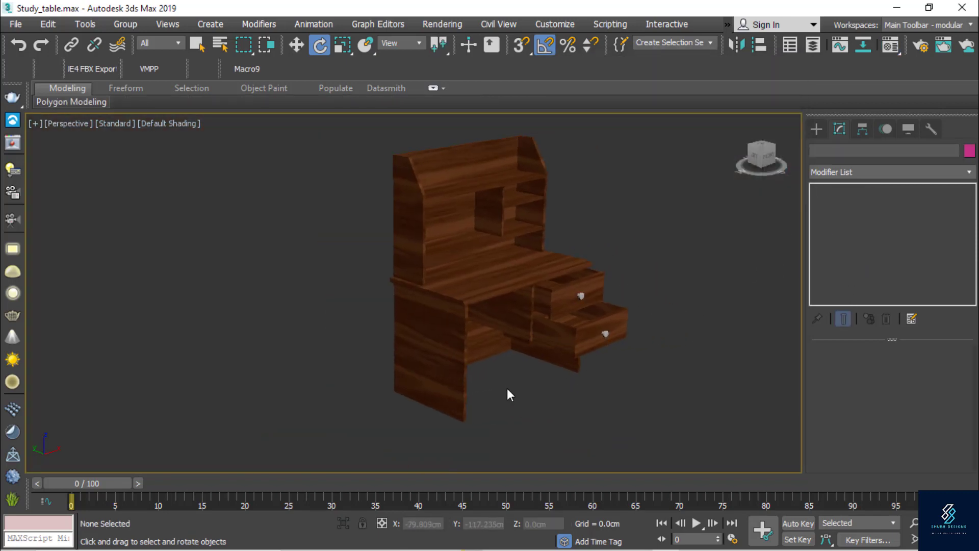
click(64, 123)
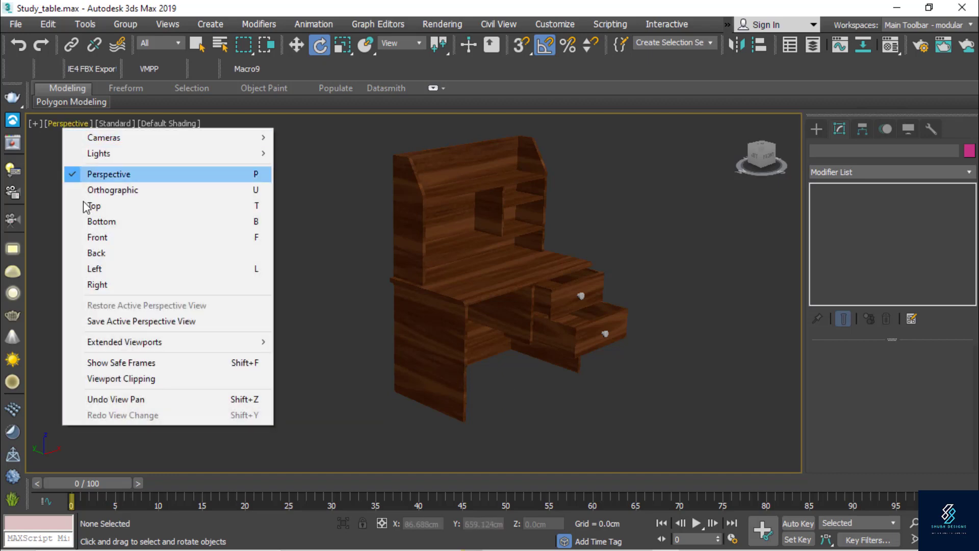
click(117, 361)
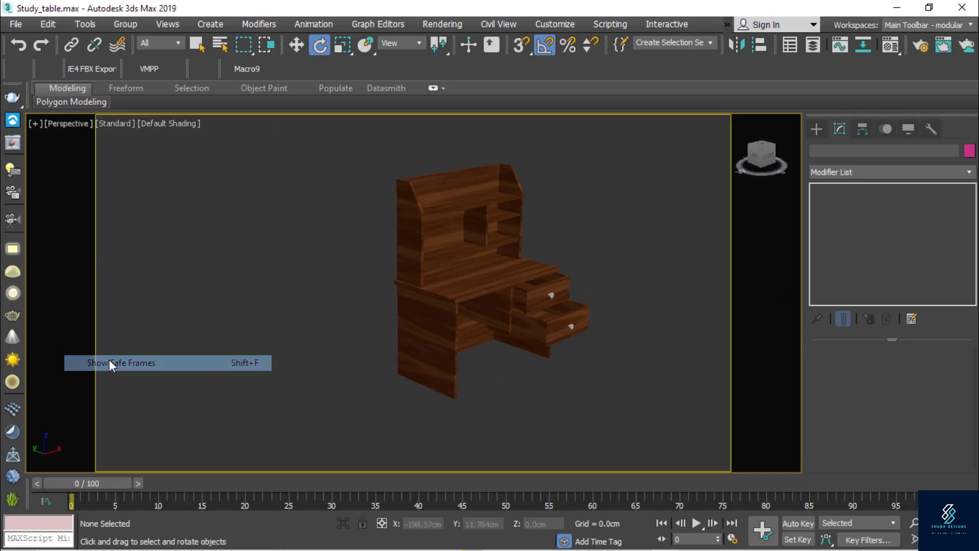
Frame the entire study table at a three-quarter angle, large and centred within the safe frame, as the render composition.
middle_drag(477, 360, 476, 362)
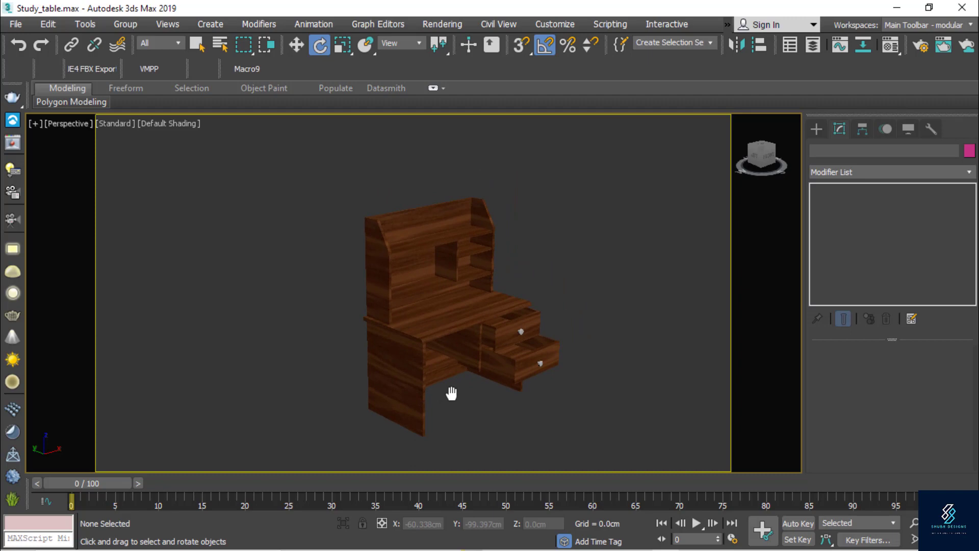
scroll(449, 390, up, 4)
scroll(442, 384, down, 5)
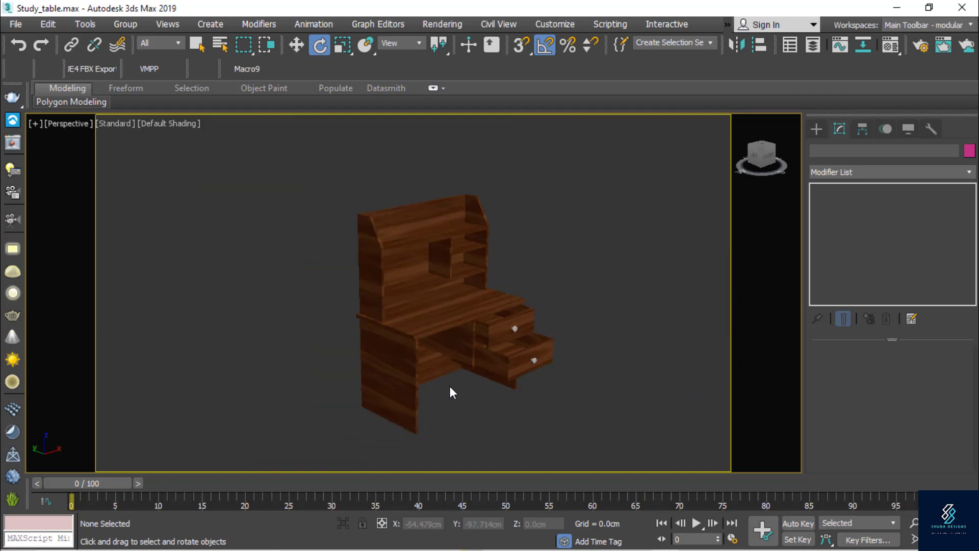
mouse_move(450, 387)
alt+middle_down()
mouse_move(427, 375)
mouse_move(438, 376)
alt+middle_up()
scroll(441, 375, up, 5)
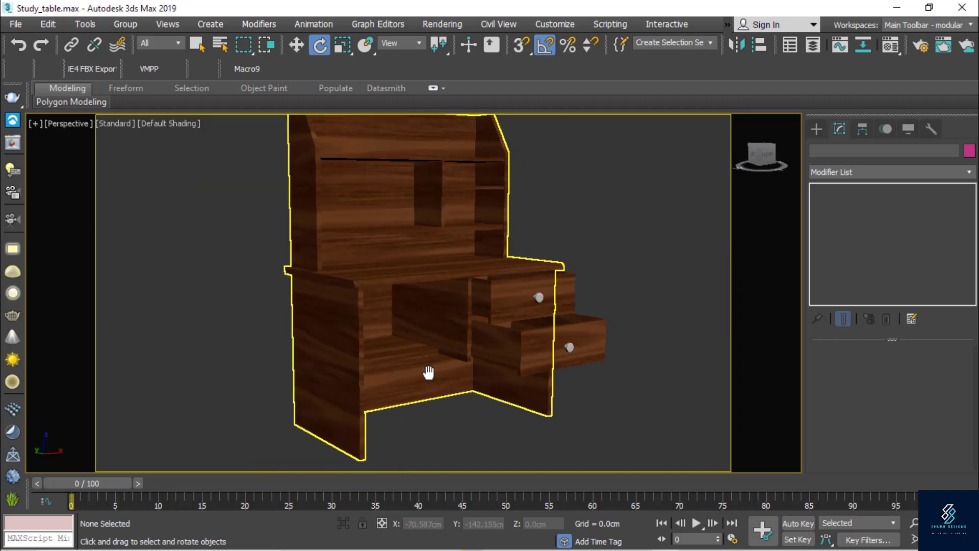
click(915, 524)
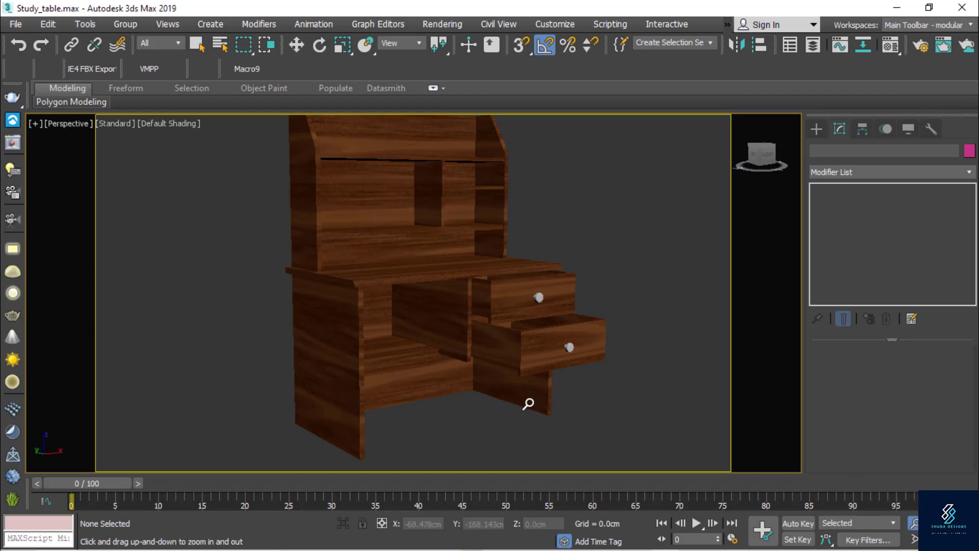
scroll(529, 404, down, 2)
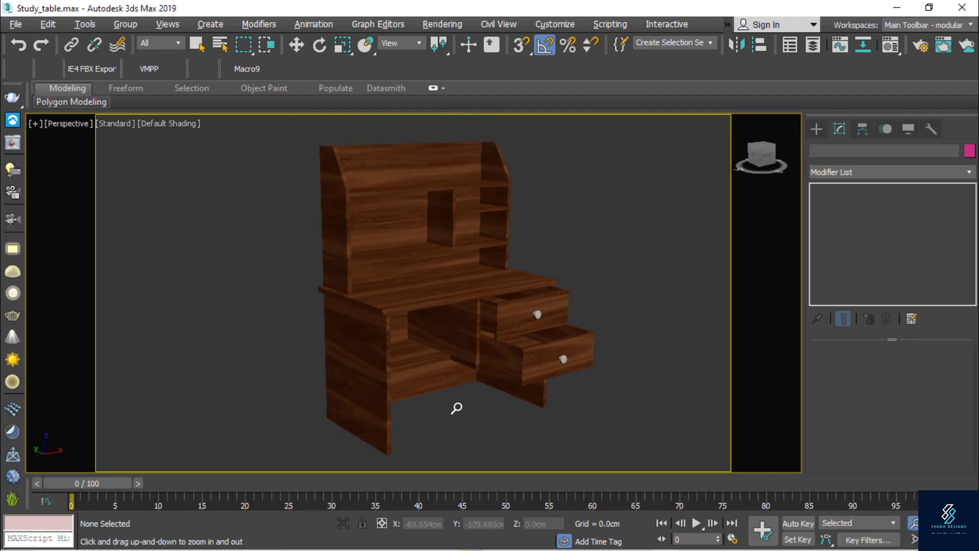
alt+middle_drag(457, 408, 450, 406)
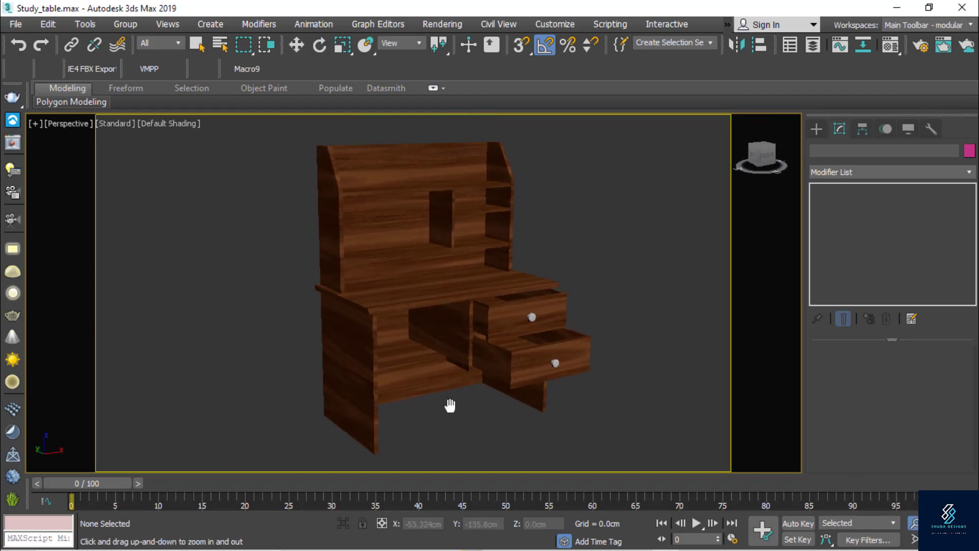
click(913, 539)
mouse_move(522, 376)
mouse_down()
mouse_move(510, 360)
mouse_move(520, 389)
mouse_move(513, 373)
mouse_up()
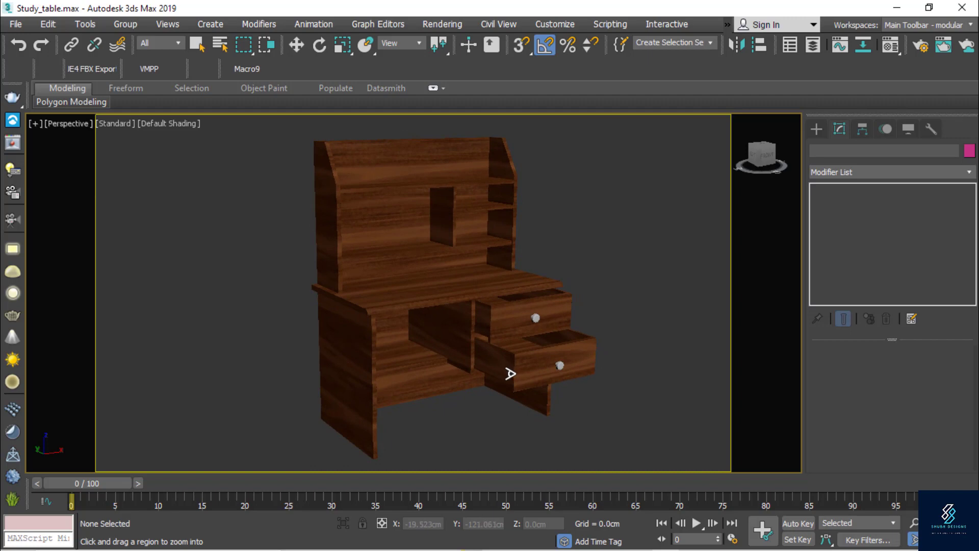
middle_drag(515, 373, 514, 372)
key(Escape)
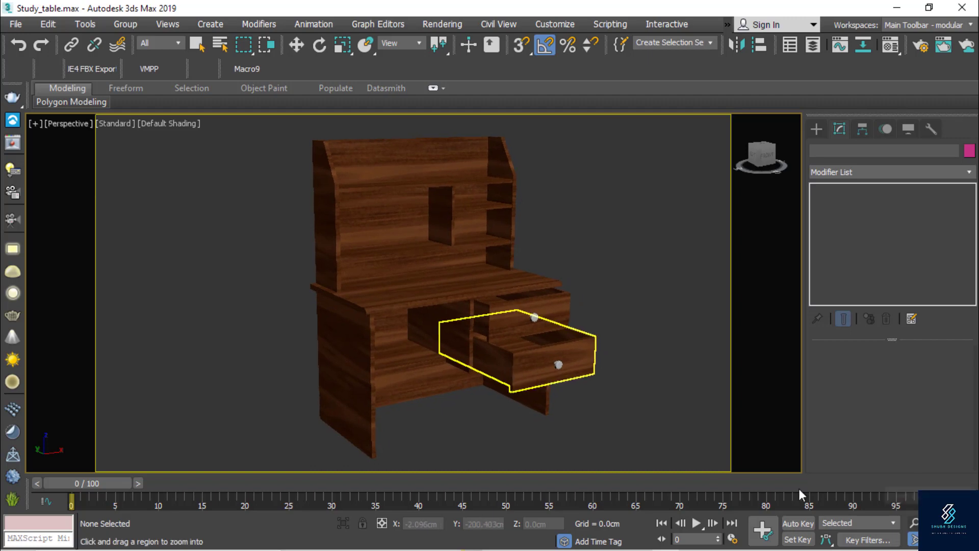
key(e)
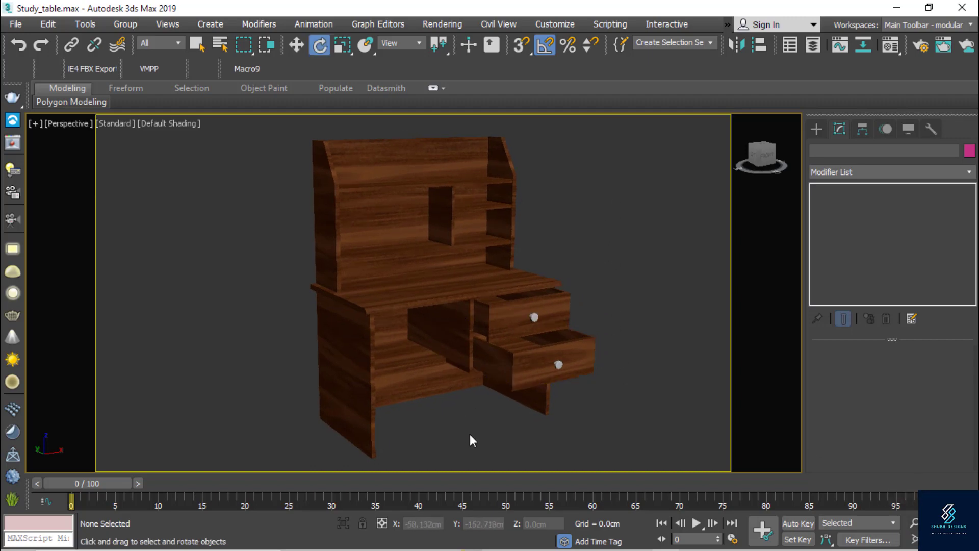
Start a V-Ray test render of the perspective view and check the full table in the frame buffer.
click(442, 24)
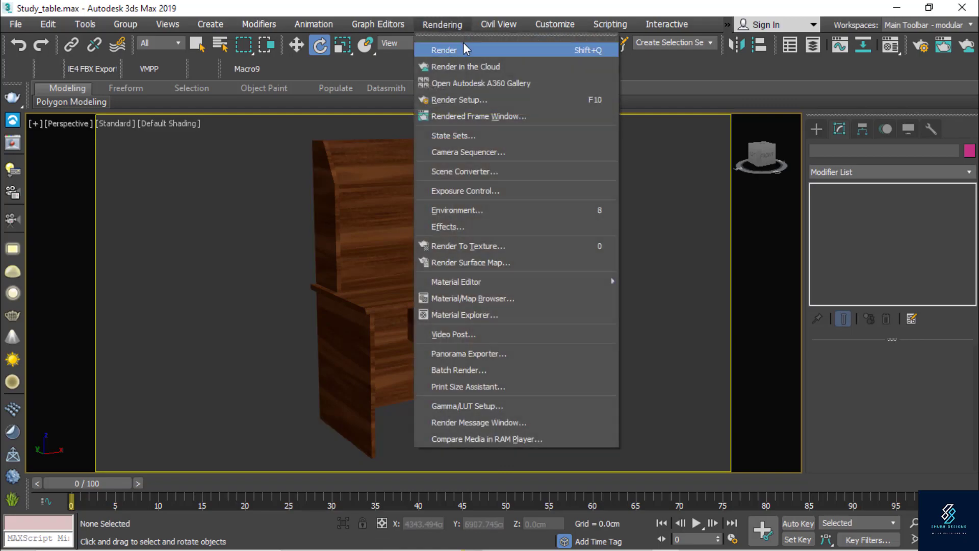
click(463, 45)
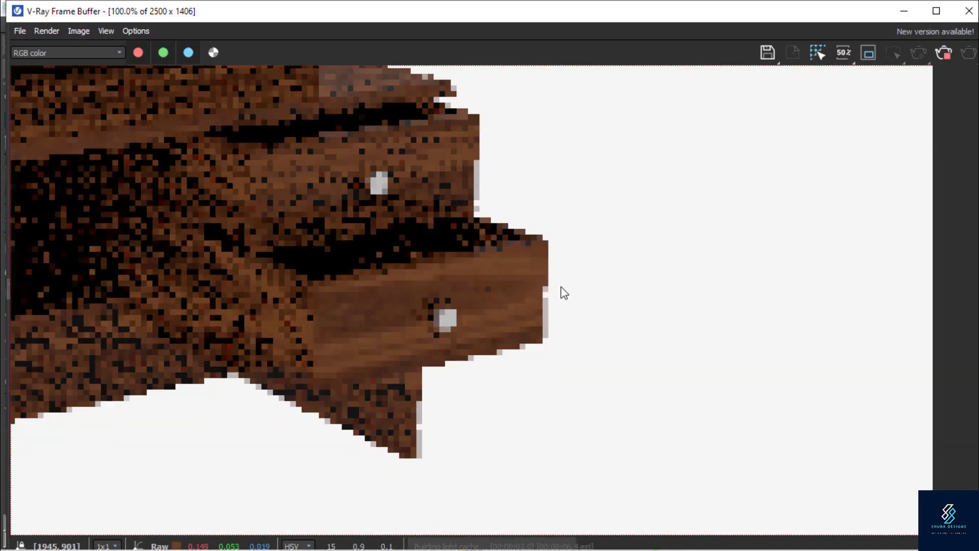
scroll(586, 308, down, 1)
scroll(587, 312, down, 1)
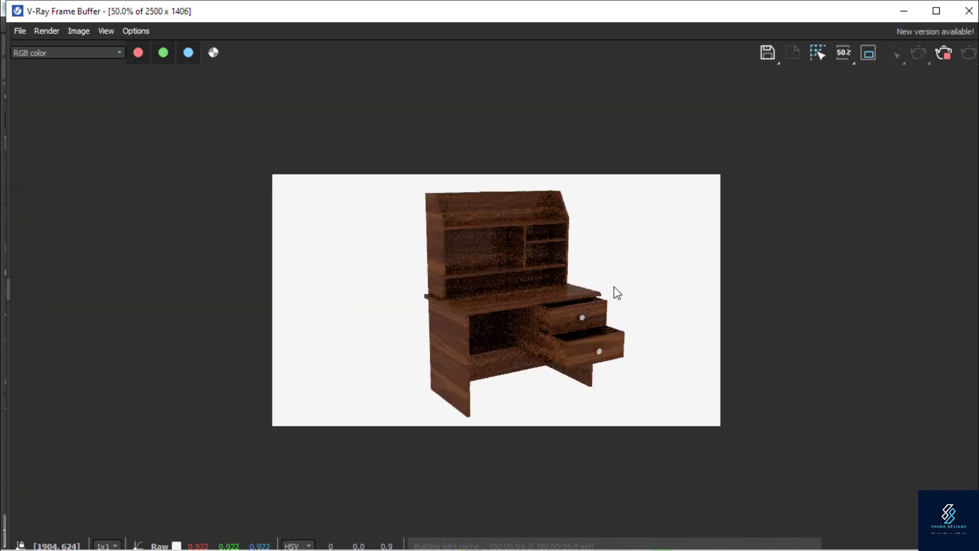
scroll(548, 307, up, 1)
scroll(549, 311, down, 1)
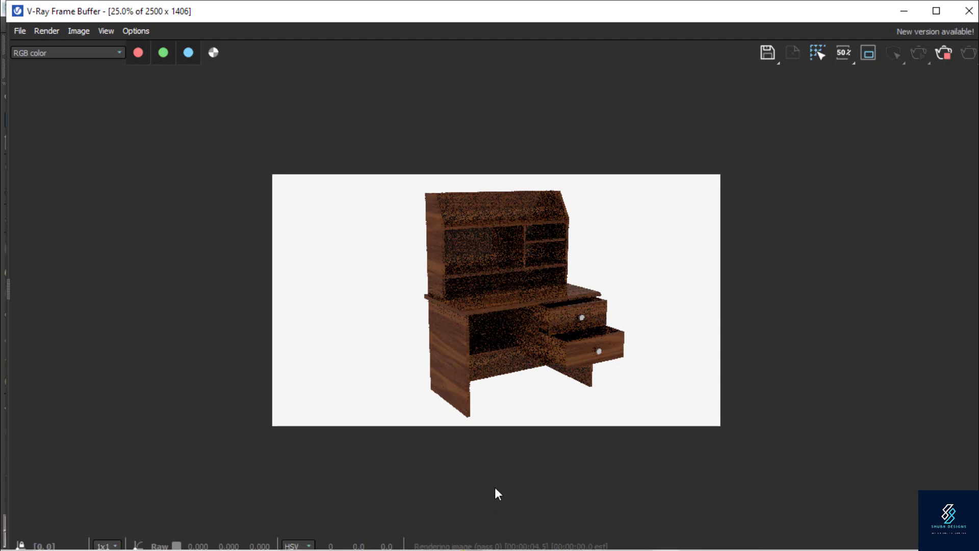
Examine the wood grain and drawer knobs up close in the test render, stop the render, and close the frame buffer.
double_click(600, 391)
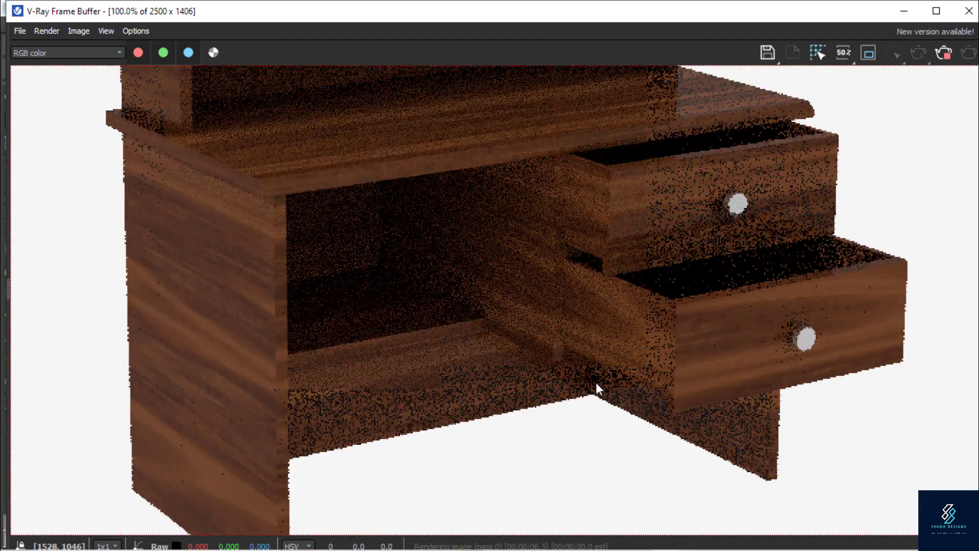
scroll(598, 389, down, 3)
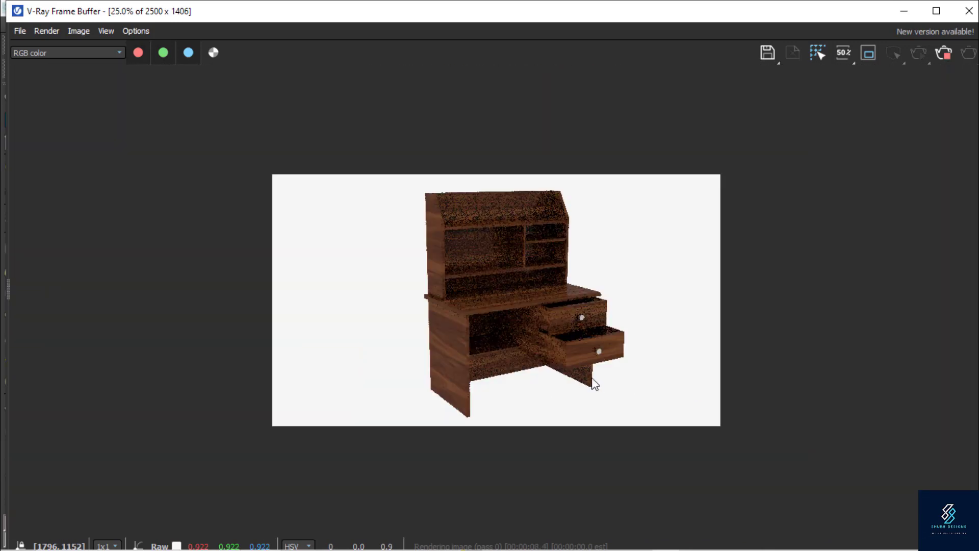
double_click(524, 346)
scroll(523, 343, down, 2)
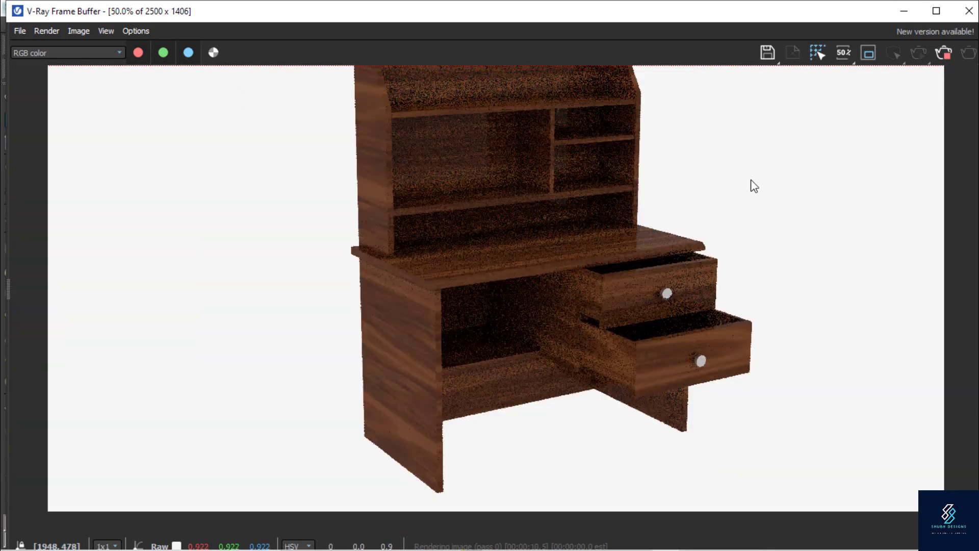
click(943, 53)
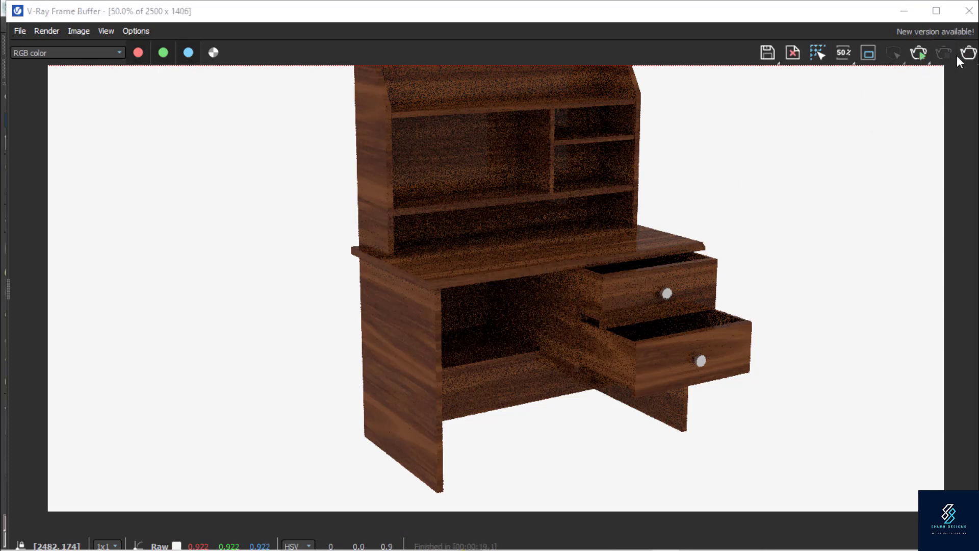
click(968, 13)
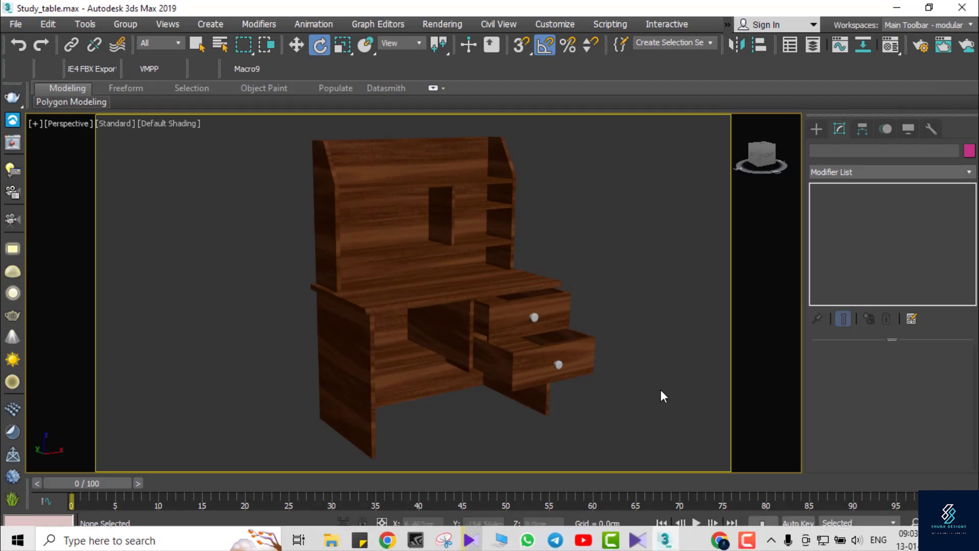